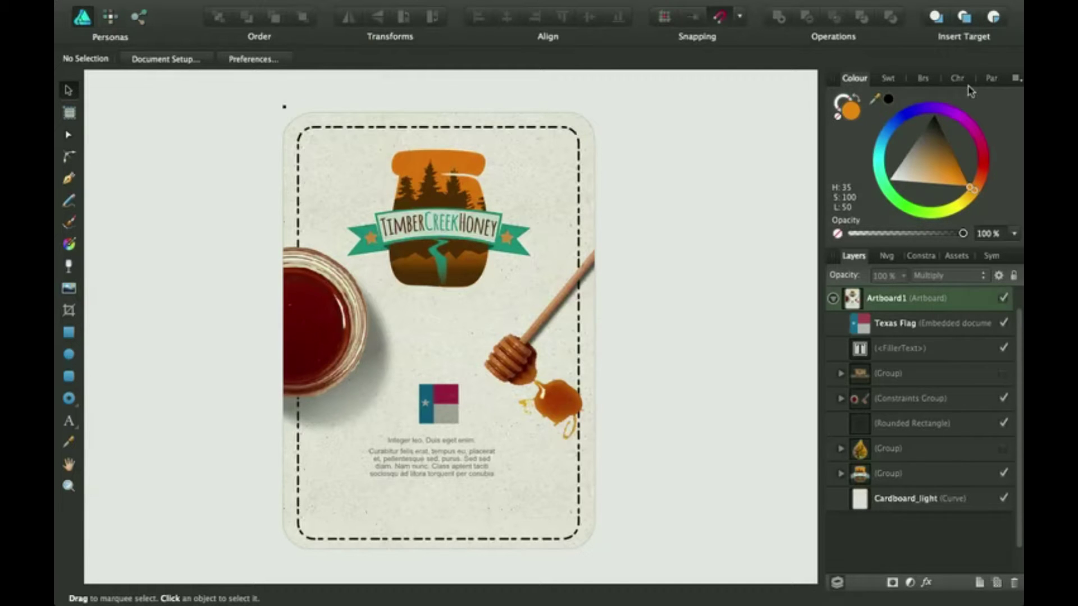
- Look at the Paragraph and Swatches panels, then return to the Colour panel
{"action": "left_click", "coordinate": [992, 80]}
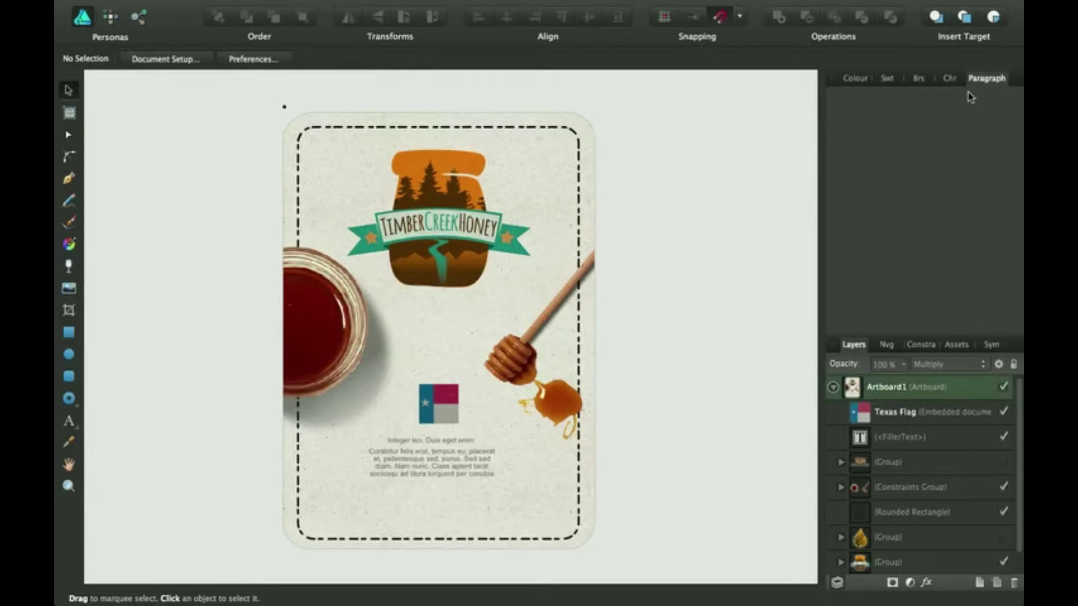
{"action": "left_click", "coordinate": [886, 78]}
{"action": "left_click", "coordinate": [848, 79]}
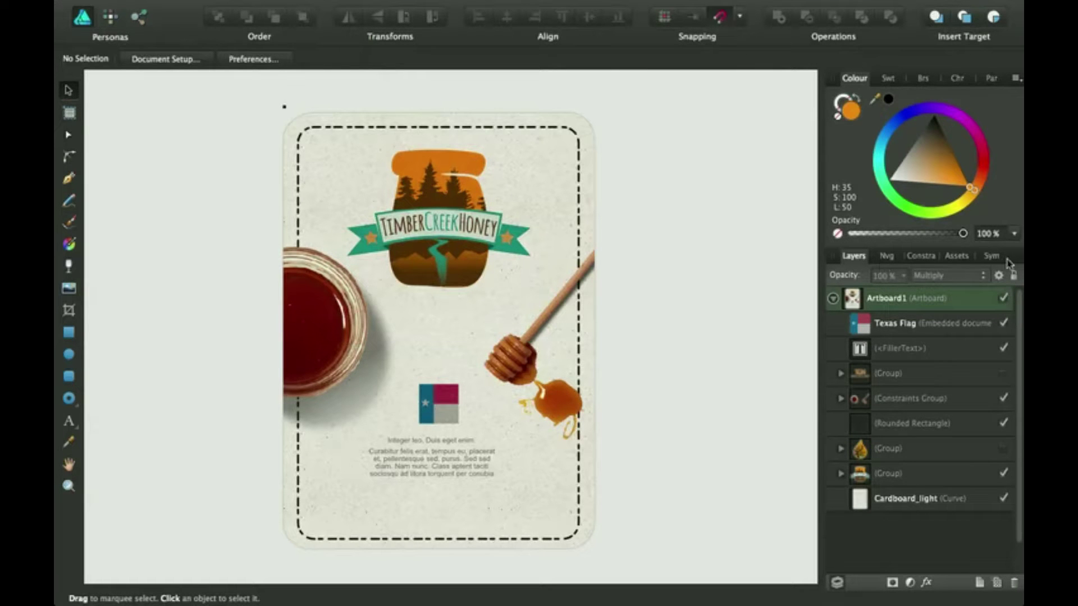
- Show the Stroke panel from View > Studio and dock it among the right-hand panels
{"action": "mouse_move", "coordinate": [491, 3]}
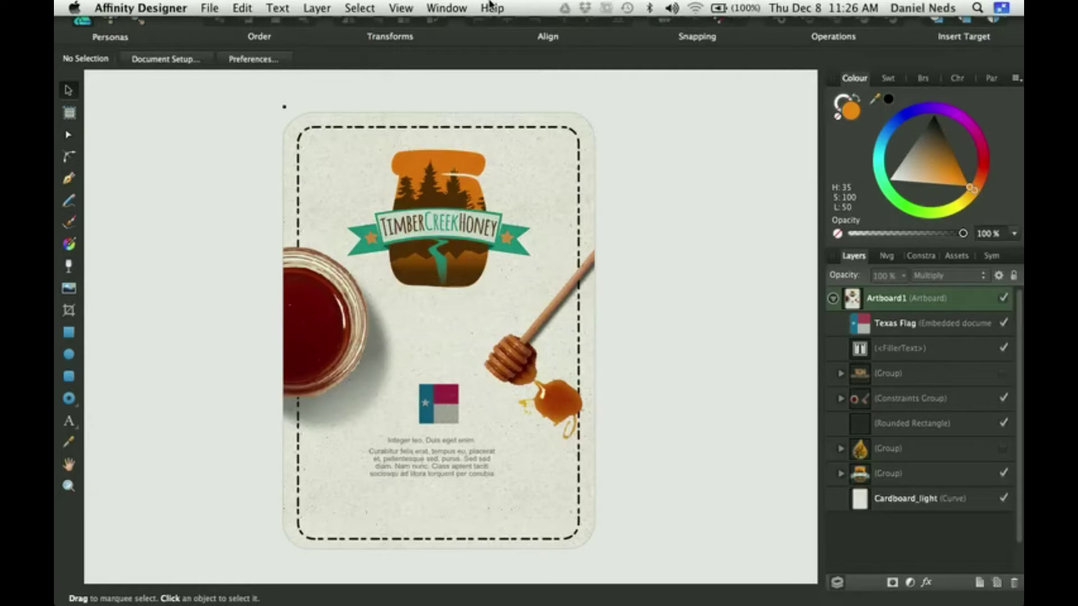
{"action": "left_click", "coordinate": [407, 7]}
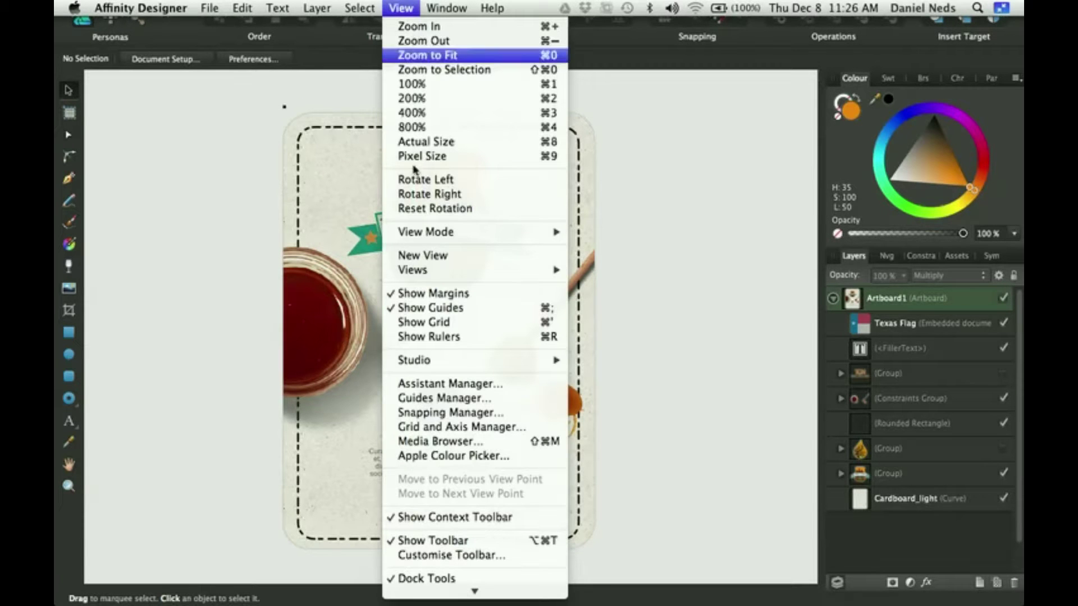
{"action": "mouse_move", "coordinate": [419, 362]}
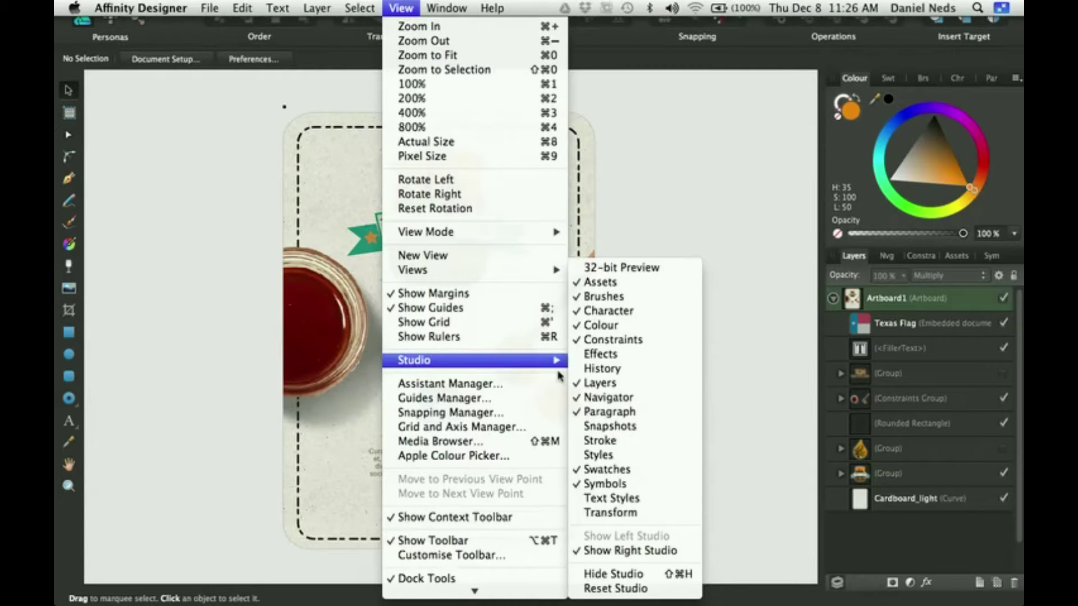
{"action": "mouse_move", "coordinate": [553, 359]}
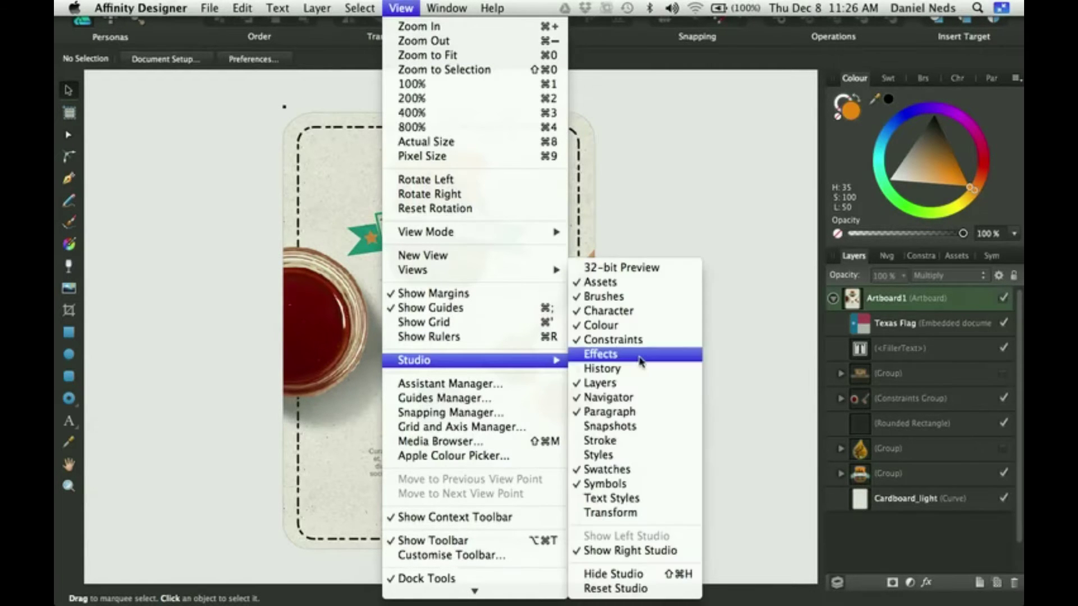
{"action": "left_click", "coordinate": [610, 445]}
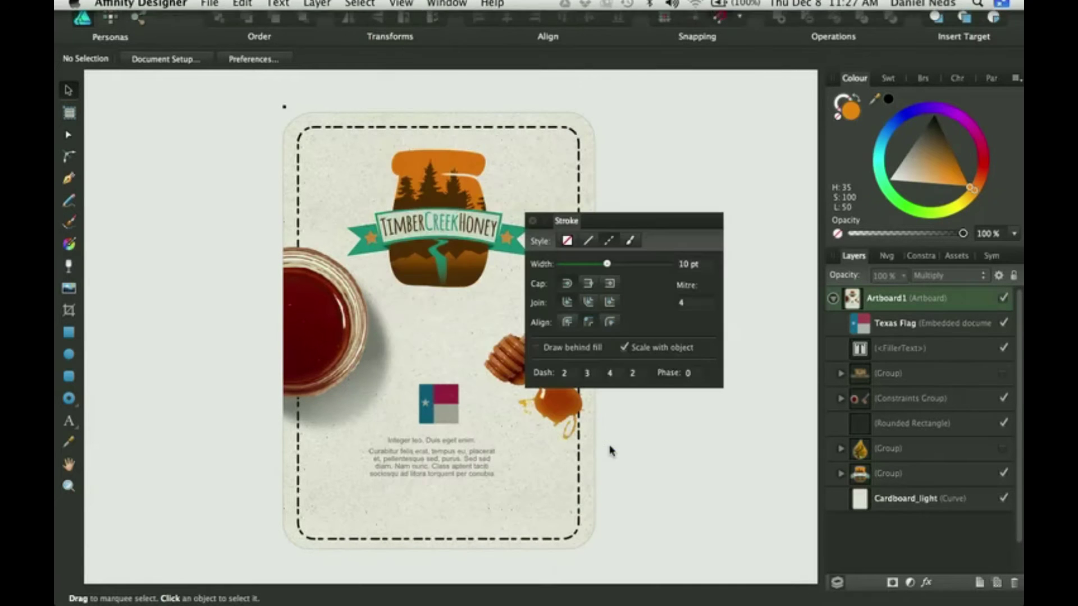
{"action": "mouse_move", "coordinate": [658, 221]}
{"action": "left_mouse_down"}
{"action": "mouse_move", "coordinate": [862, 160]}
{"action": "mouse_move", "coordinate": [991, 78]}
{"action": "left_mouse_up"}
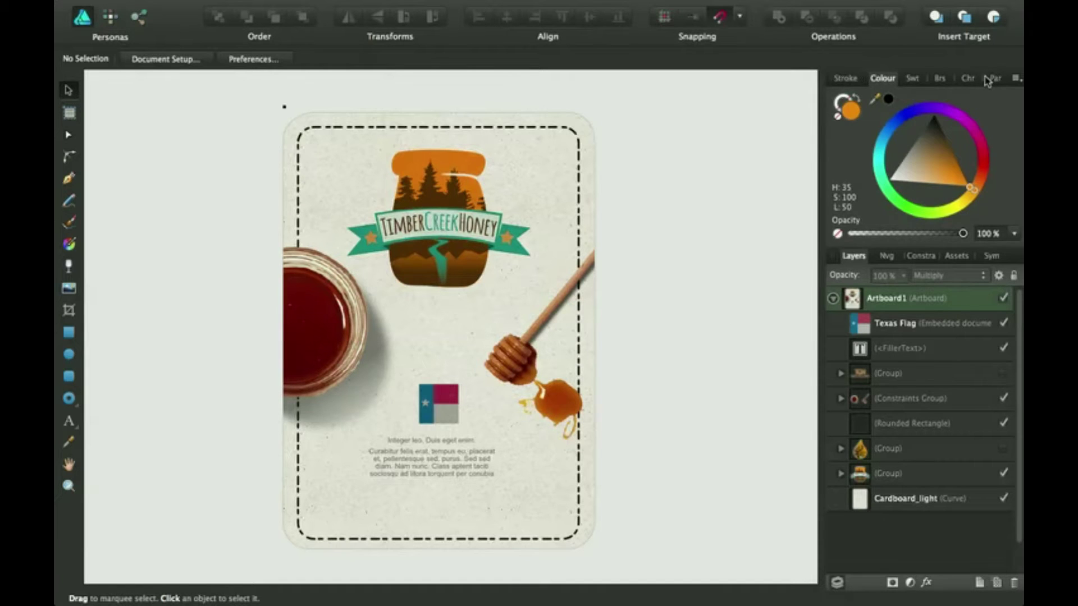
{"action": "left_click", "coordinate": [887, 79]}
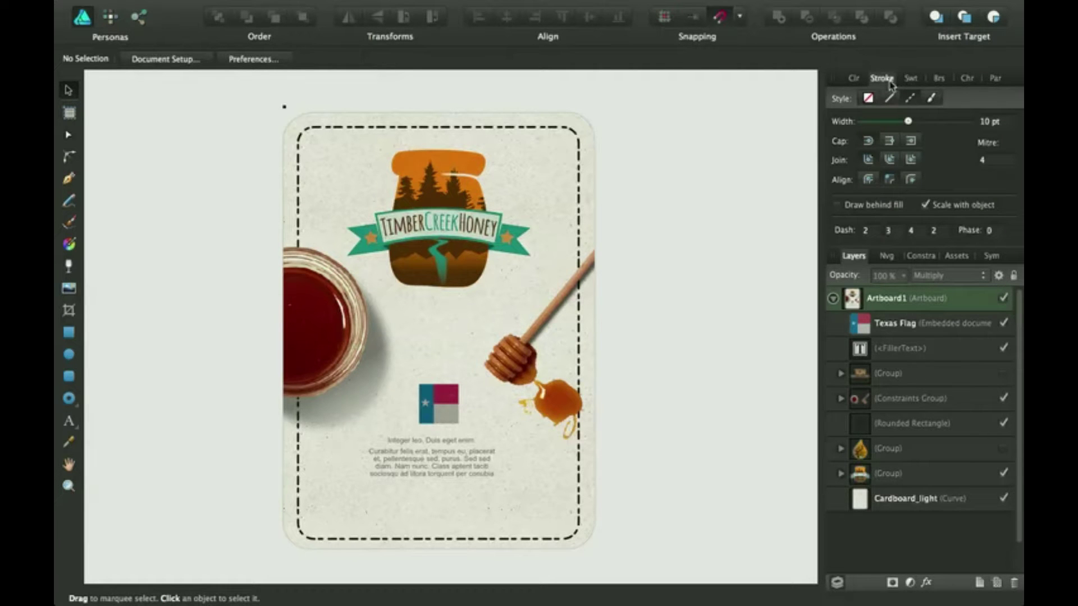
{"action": "mouse_move", "coordinate": [890, 85]}
{"action": "left_mouse_down"}
{"action": "mouse_move", "coordinate": [956, 79]}
{"action": "mouse_move", "coordinate": [944, 79]}
{"action": "left_mouse_up"}
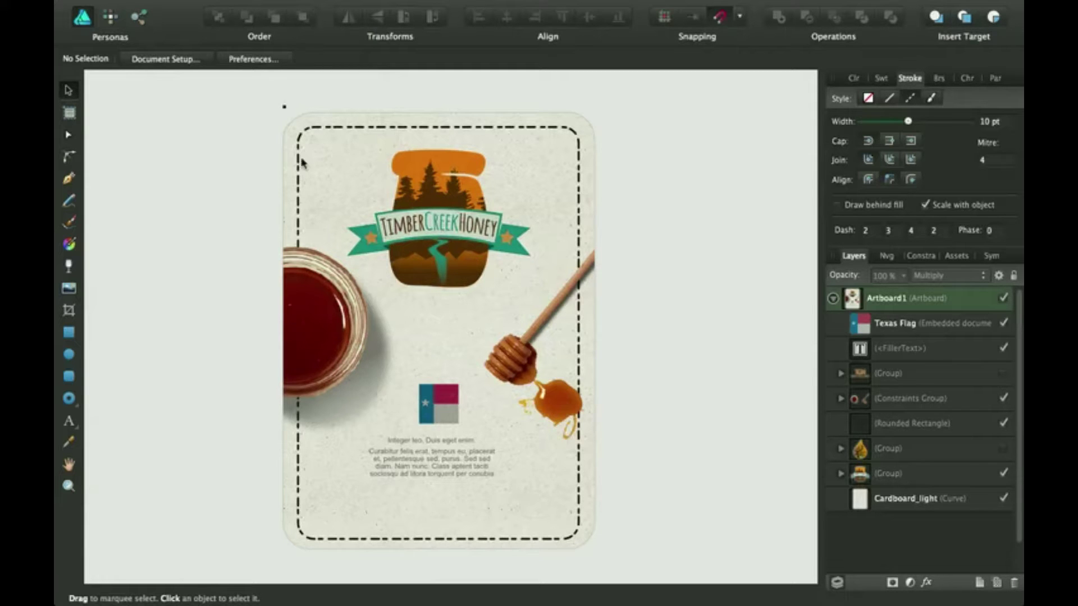
- Select the Rounded Rectangle border layer and zoom in on its top-left corner, showing its stroke settings
{"action": "left_click", "coordinate": [899, 431]}
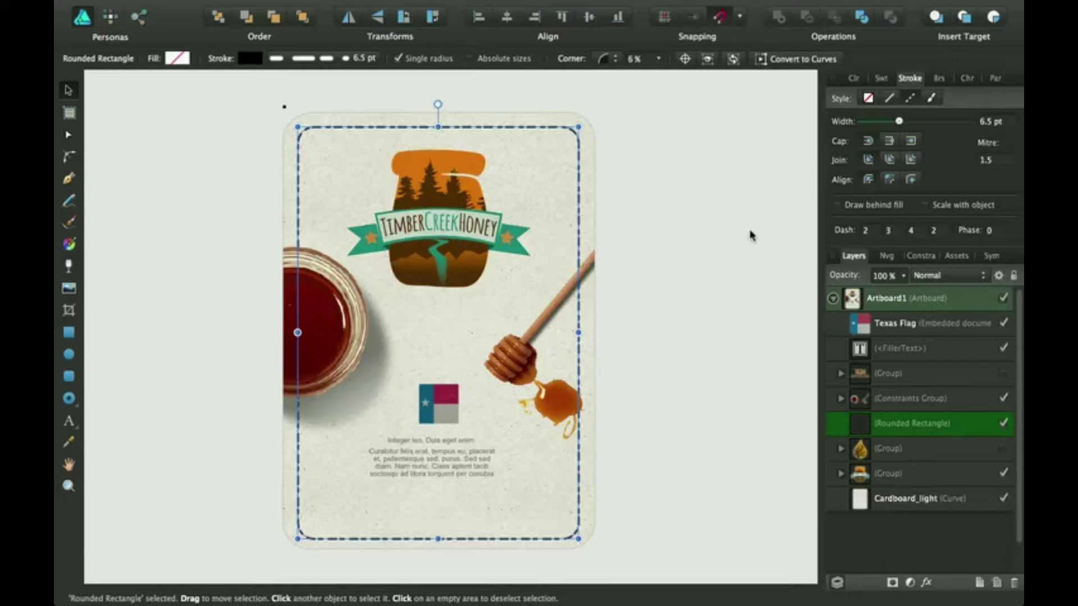
{"action": "scroll", "coordinate": [401, 198], "scroll_direction": "up", "scroll_amount": 3}
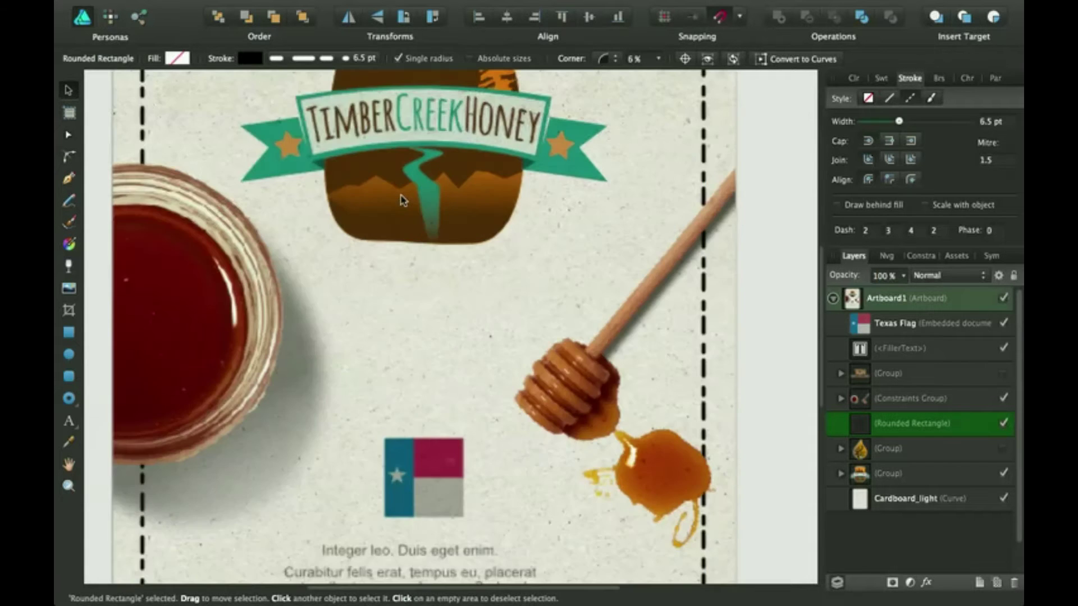
{"action": "scroll", "coordinate": [401, 200], "scroll_direction": "up", "scroll_amount": 3}
{"action": "scroll", "coordinate": [360, 226], "scroll_direction": "down", "scroll_amount": 3}
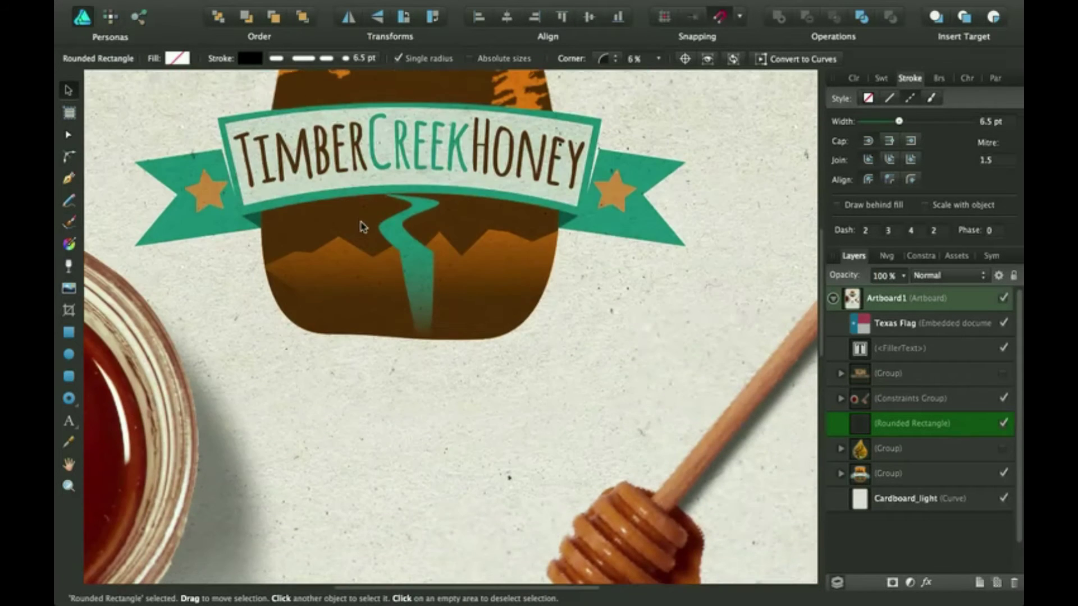
{"action": "scroll", "coordinate": [361, 226], "scroll_direction": "up", "scroll_amount": 3}
{"action": "scroll", "coordinate": [361, 226], "scroll_direction": "up", "scroll_amount": 2}
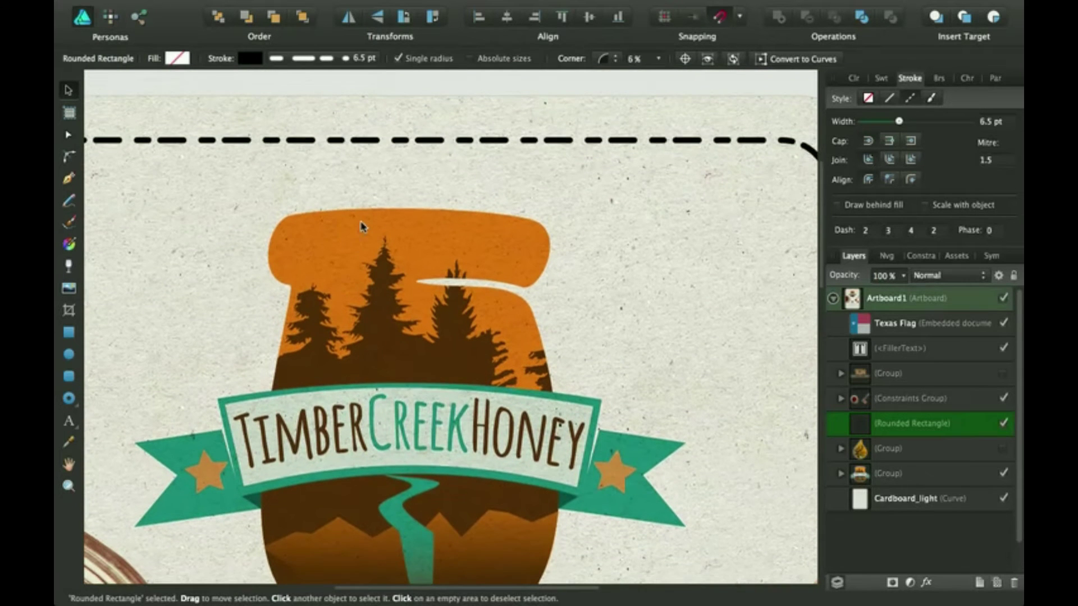
{"action": "scroll", "coordinate": [361, 226], "scroll_direction": "left", "scroll_amount": 3}
{"action": "scroll", "coordinate": [361, 226], "scroll_direction": "left", "scroll_amount": 8}
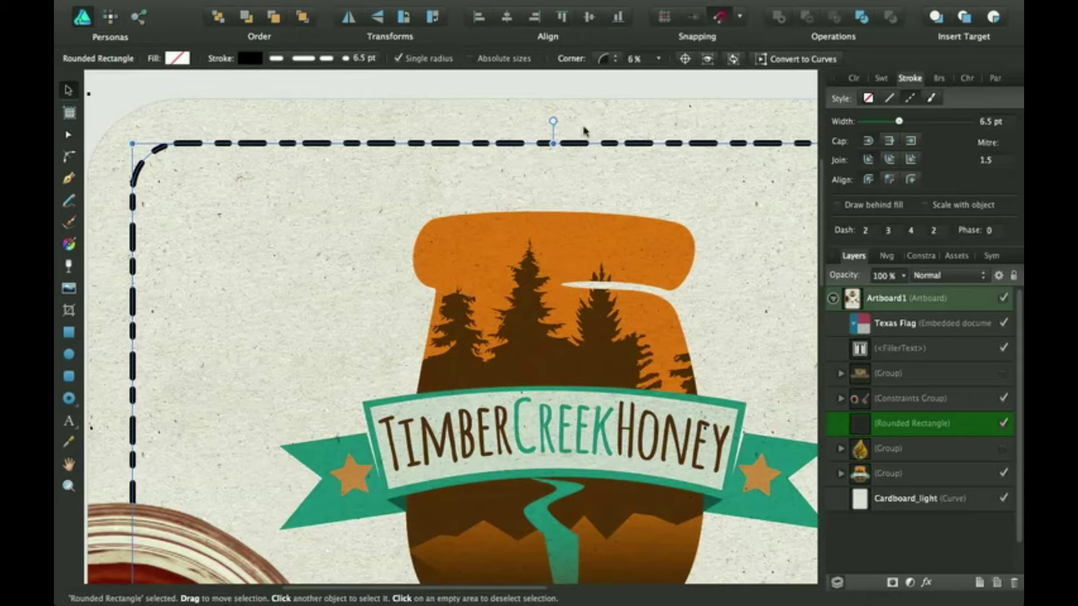
{"action": "left_click", "coordinate": [342, 61]}
{"action": "left_click", "coordinate": [856, 78]}
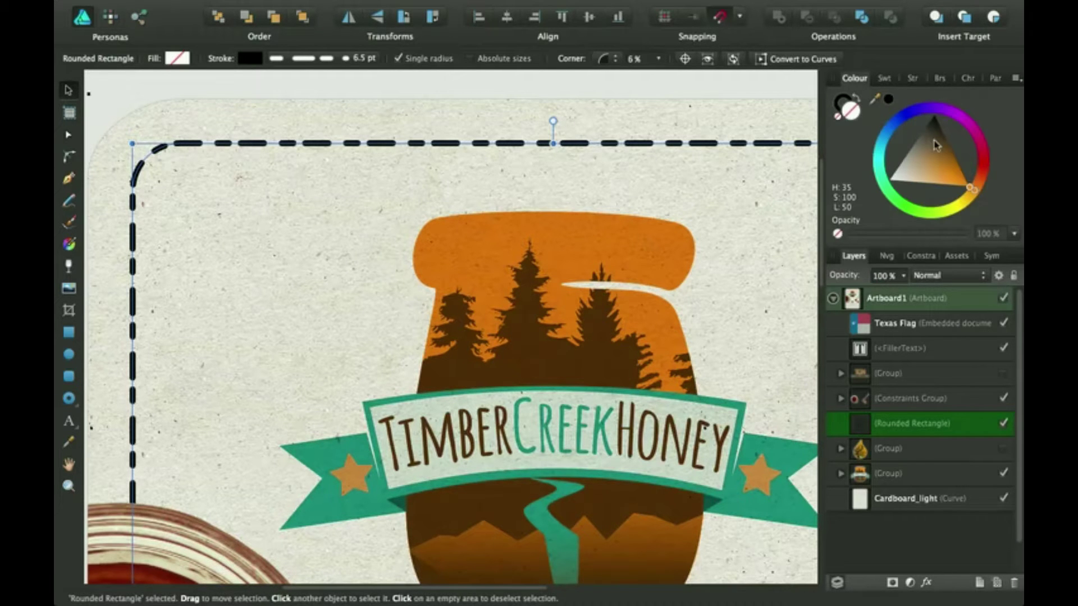
{"action": "left_click", "coordinate": [347, 61]}
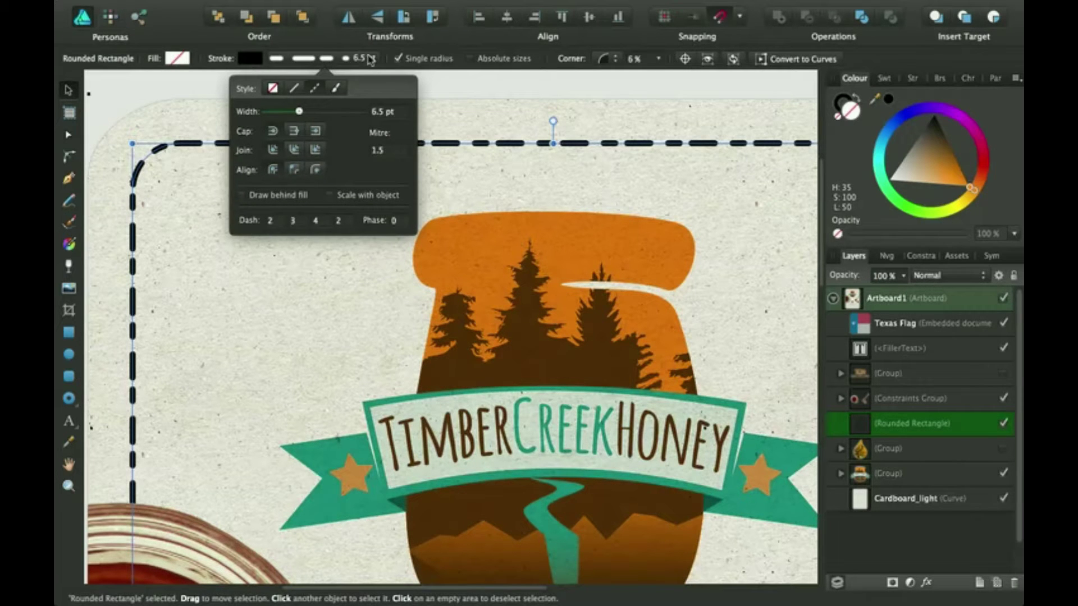
{"action": "left_click", "coordinate": [914, 78]}
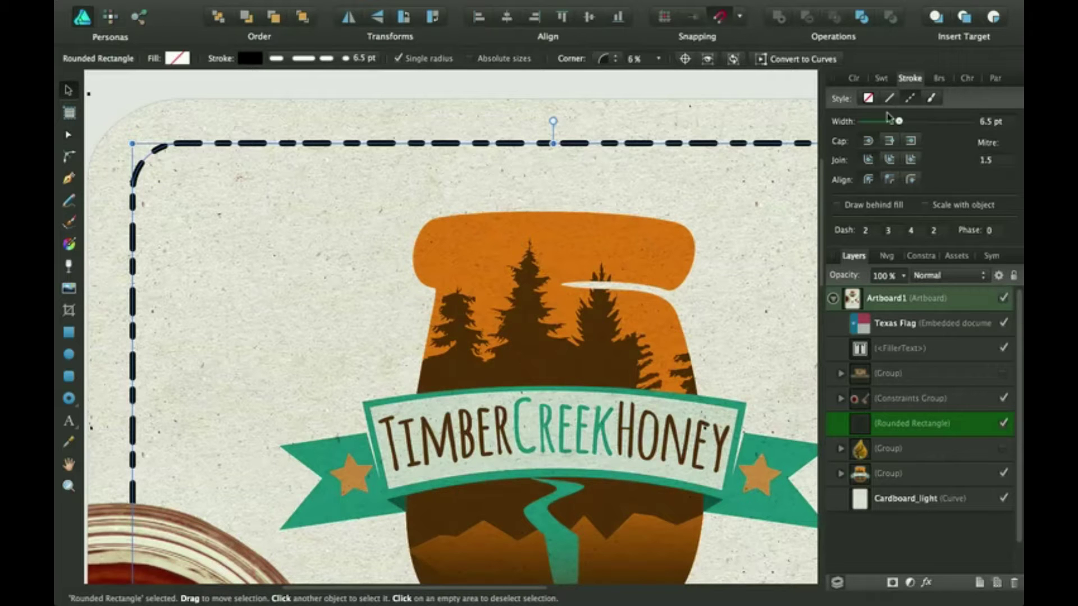
- Widen the dashed border's stroke toward 10 pt, then settle it at 7.5 pt
{"action": "mouse_move", "coordinate": [901, 121]}
{"action": "left_mouse_down"}
{"action": "mouse_move", "coordinate": [931, 124]}
{"action": "mouse_move", "coordinate": [910, 127]}
{"action": "left_mouse_up"}
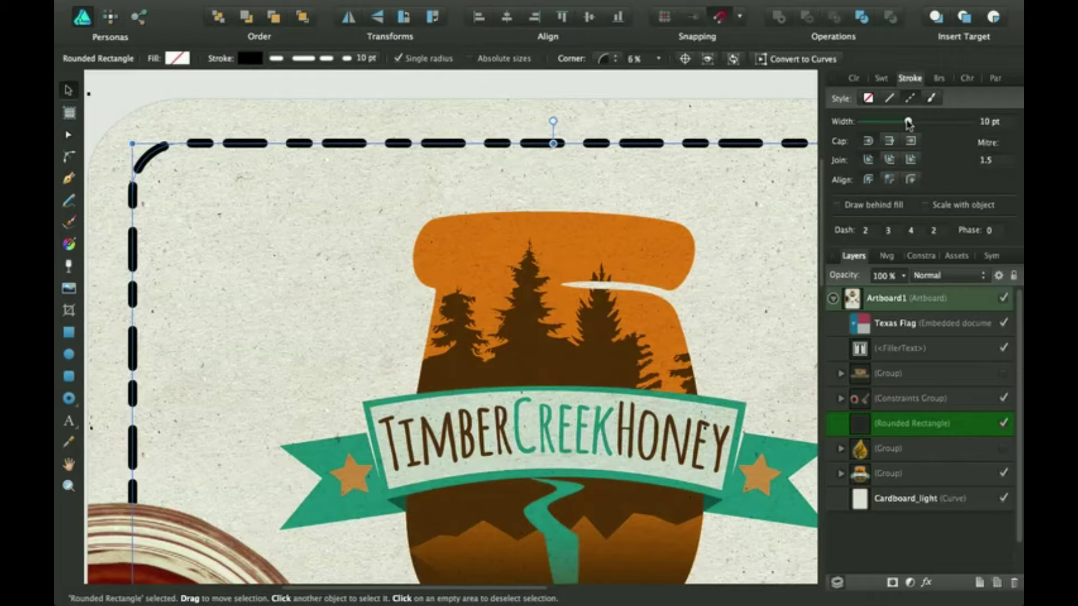
{"action": "left_click_drag", "start_coordinate": [908, 124], "coordinate": [902, 125]}
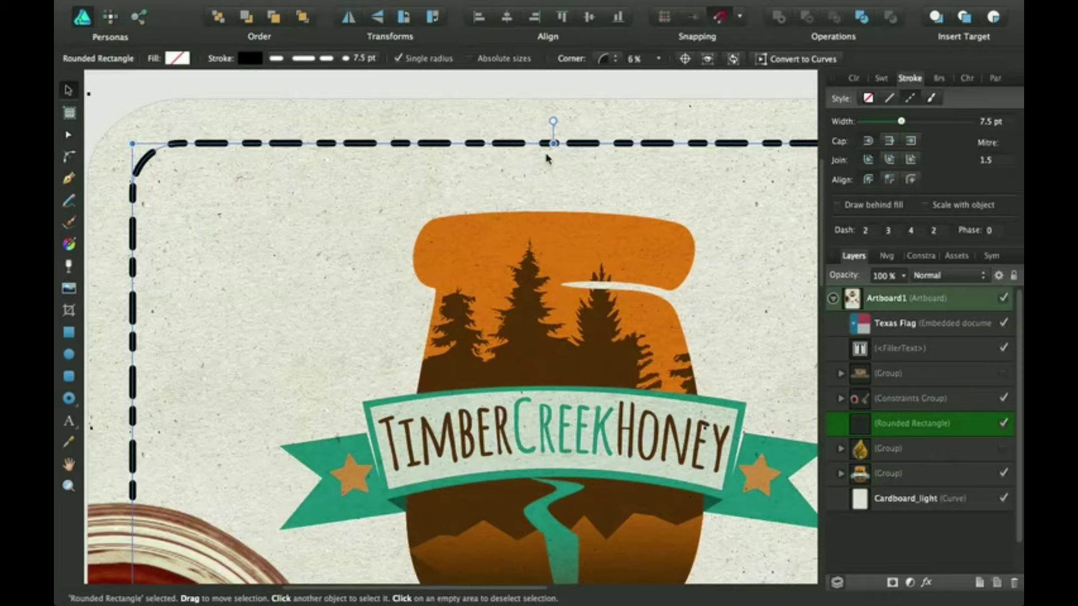
- Zoom in on the border and try flat and square caps before choosing round dash ends
{"action": "key", "text": "super+equal"}
{"action": "key", "text": "super+equal"}
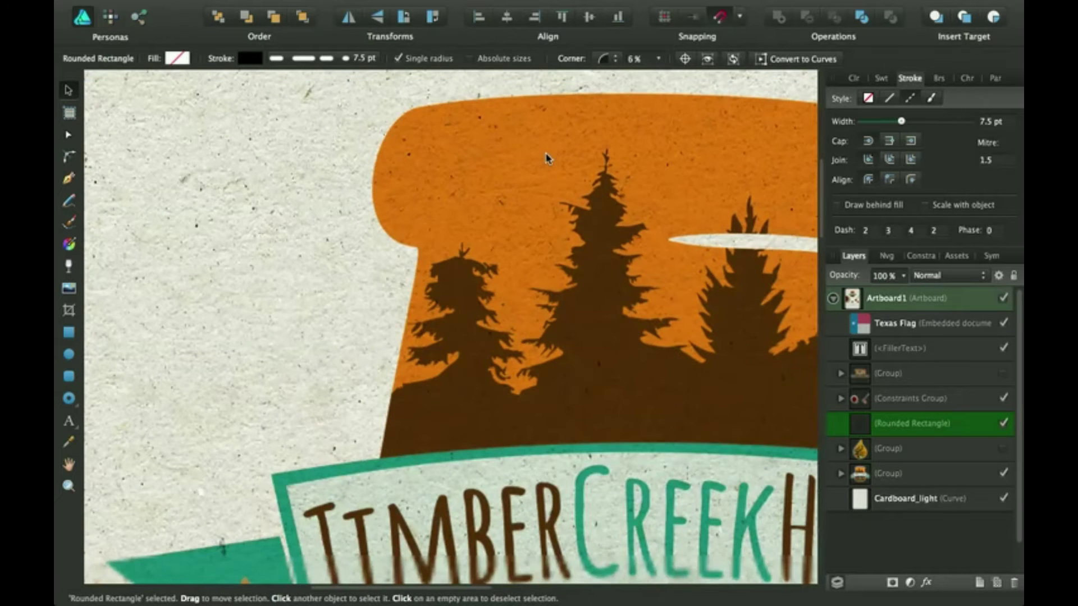
{"action": "scroll", "coordinate": [547, 158], "scroll_direction": "up", "scroll_amount": 5}
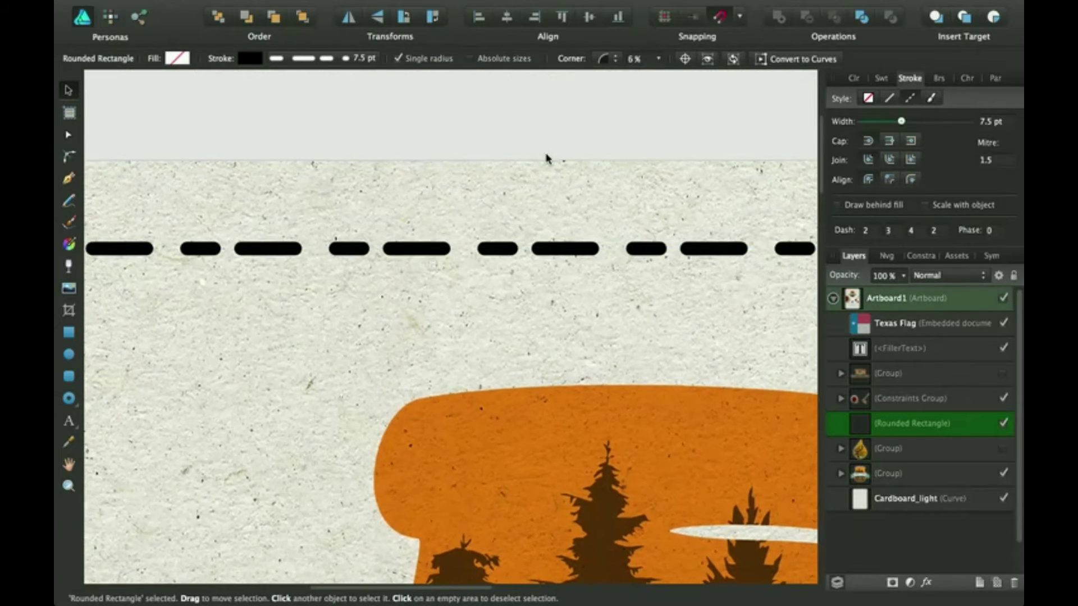
{"action": "scroll", "coordinate": [547, 158], "scroll_direction": "left", "scroll_amount": 6}
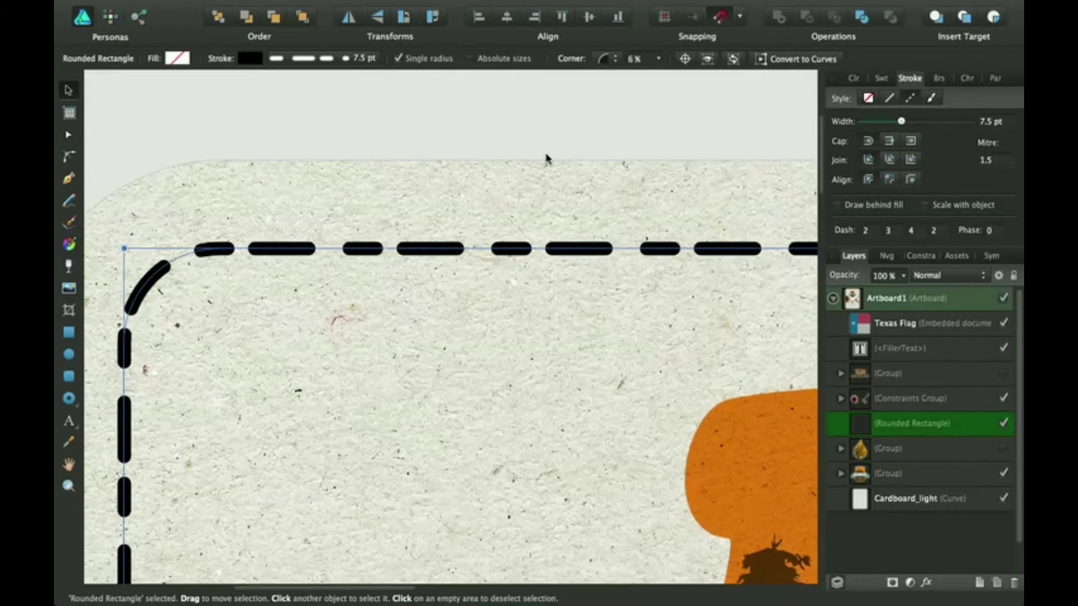
{"action": "scroll", "coordinate": [547, 159], "scroll_direction": "left", "scroll_amount": 2}
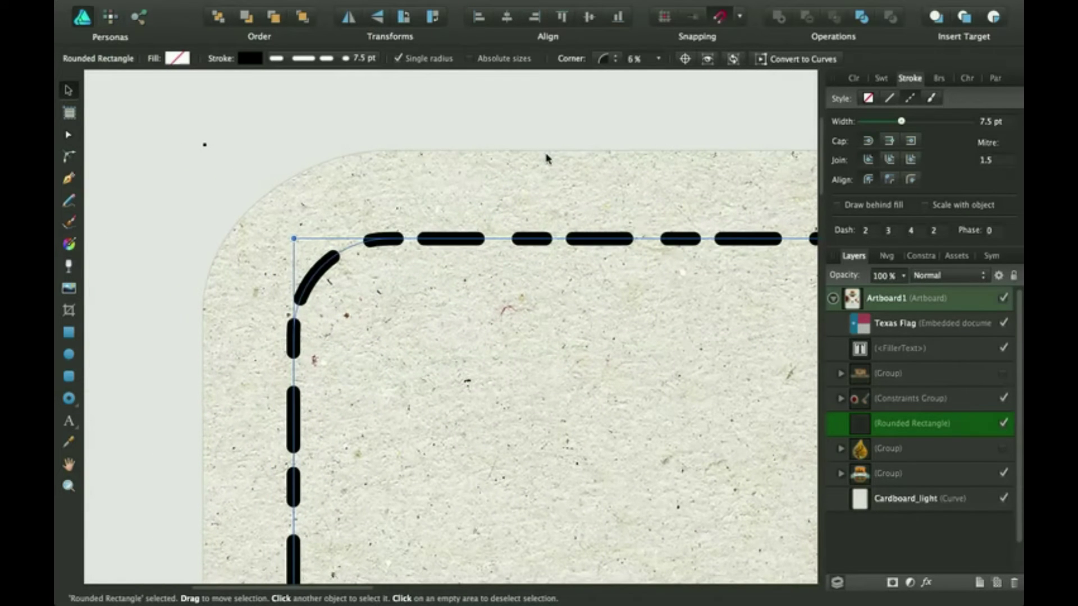
{"action": "scroll", "coordinate": [623, 258], "scroll_direction": "down", "scroll_amount": 1}
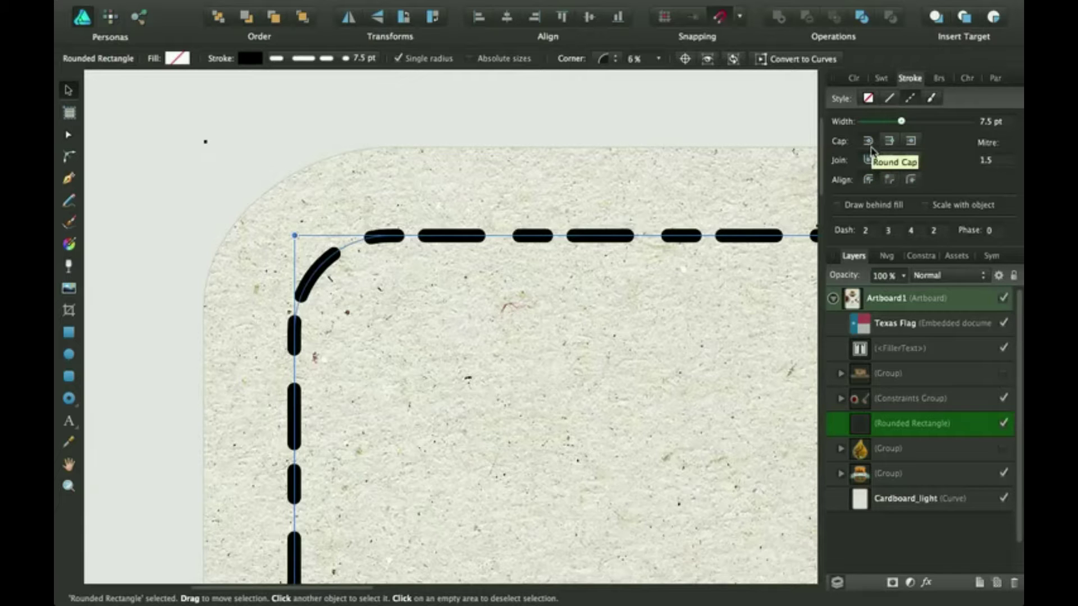
{"action": "left_click", "coordinate": [889, 142]}
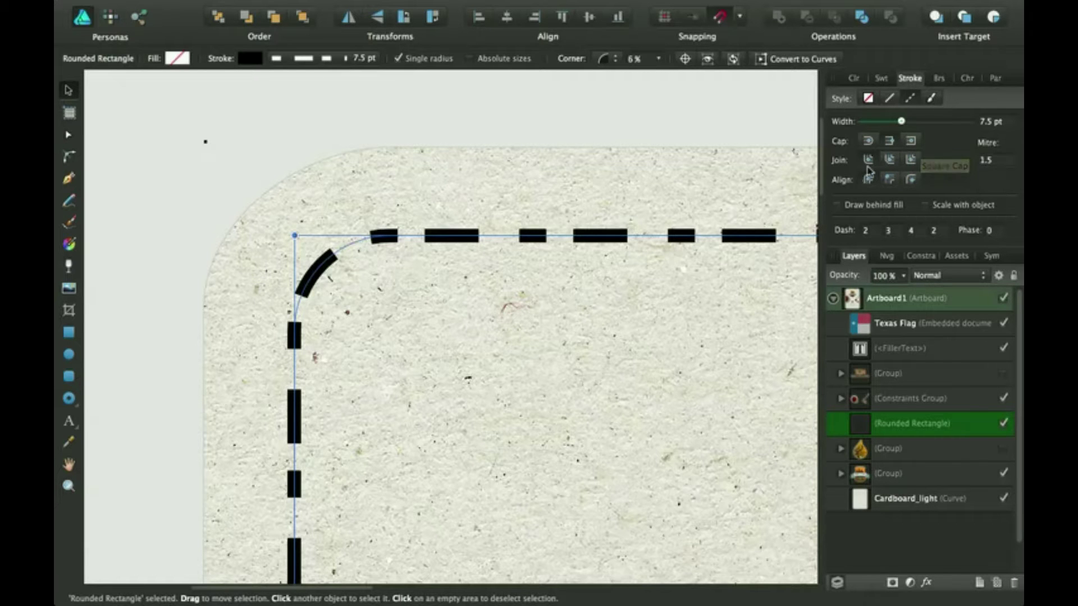
{"action": "left_click", "coordinate": [910, 142]}
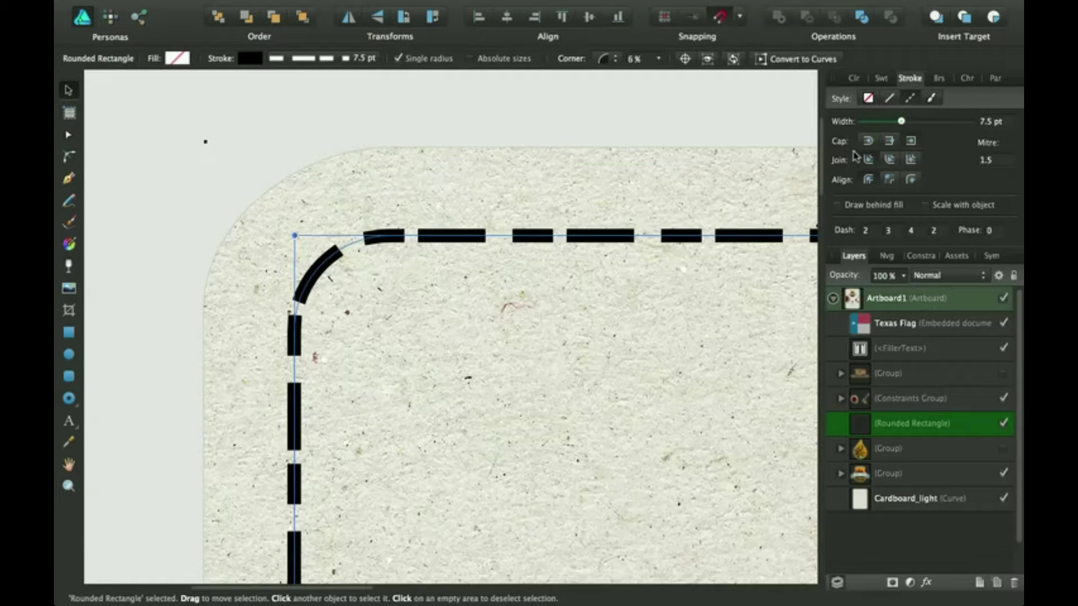
{"action": "left_click", "coordinate": [889, 141]}
{"action": "scroll", "coordinate": [632, 289], "scroll_direction": "down", "scroll_amount": 1}
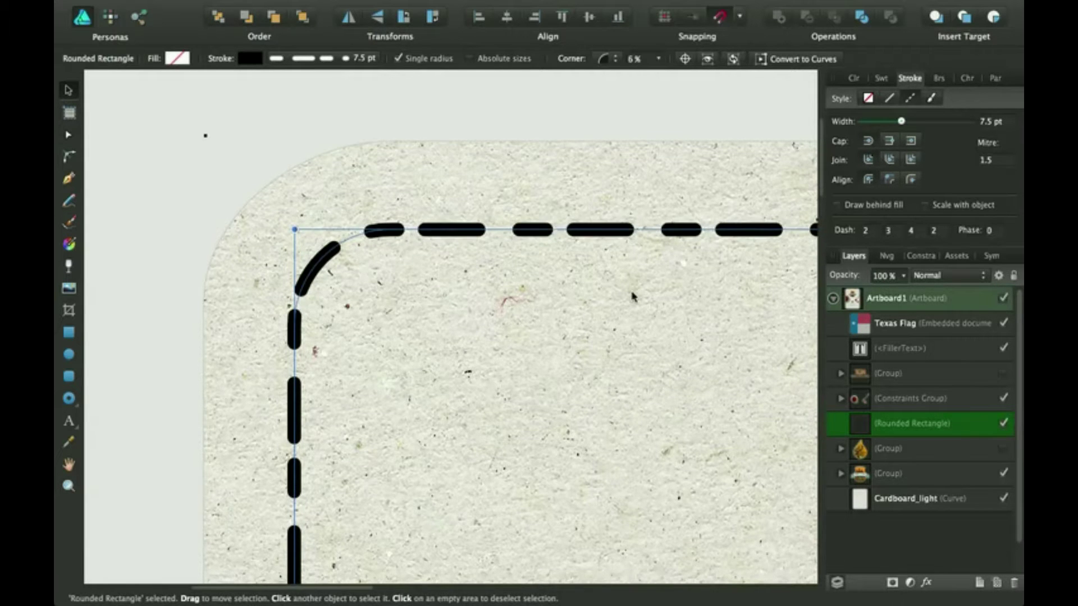
{"action": "scroll", "coordinate": [632, 296], "scroll_direction": "down", "scroll_amount": 2}
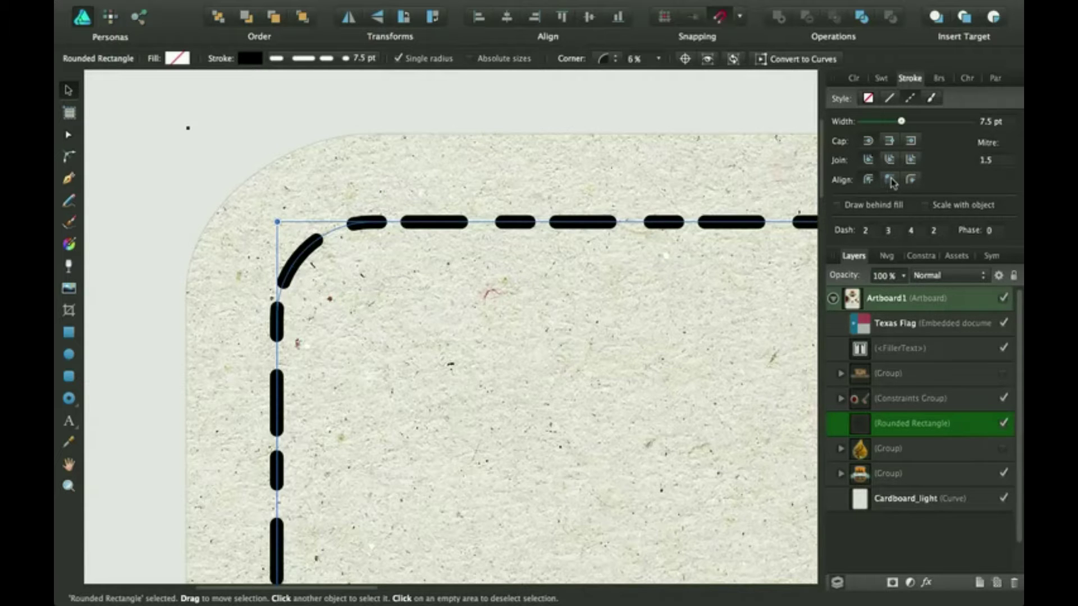
{"action": "left_click", "coordinate": [890, 180]}
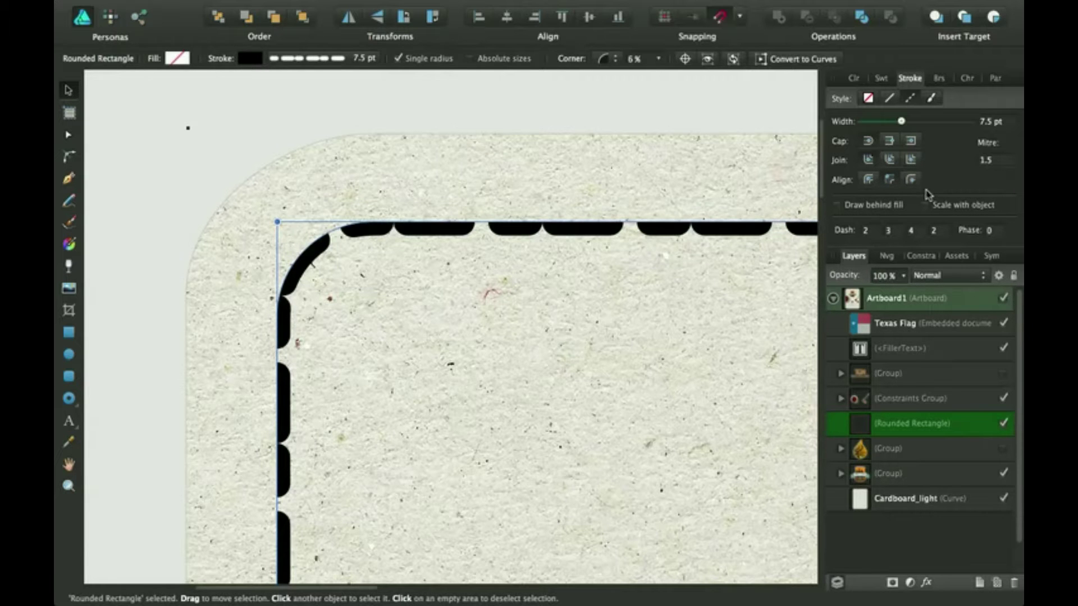
{"action": "left_click", "coordinate": [911, 180]}
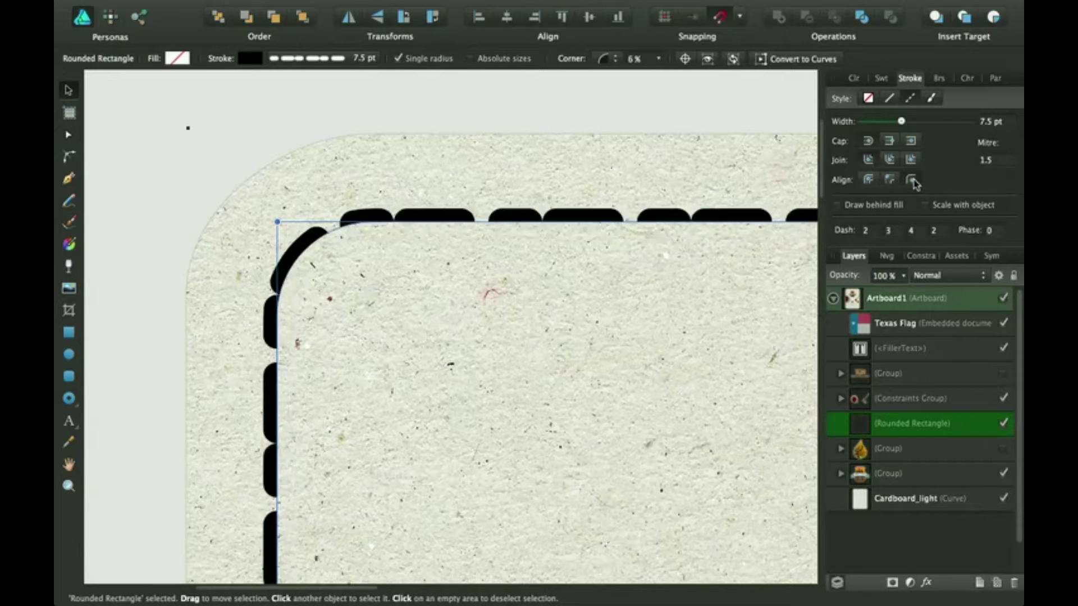
{"action": "left_click", "coordinate": [870, 181]}
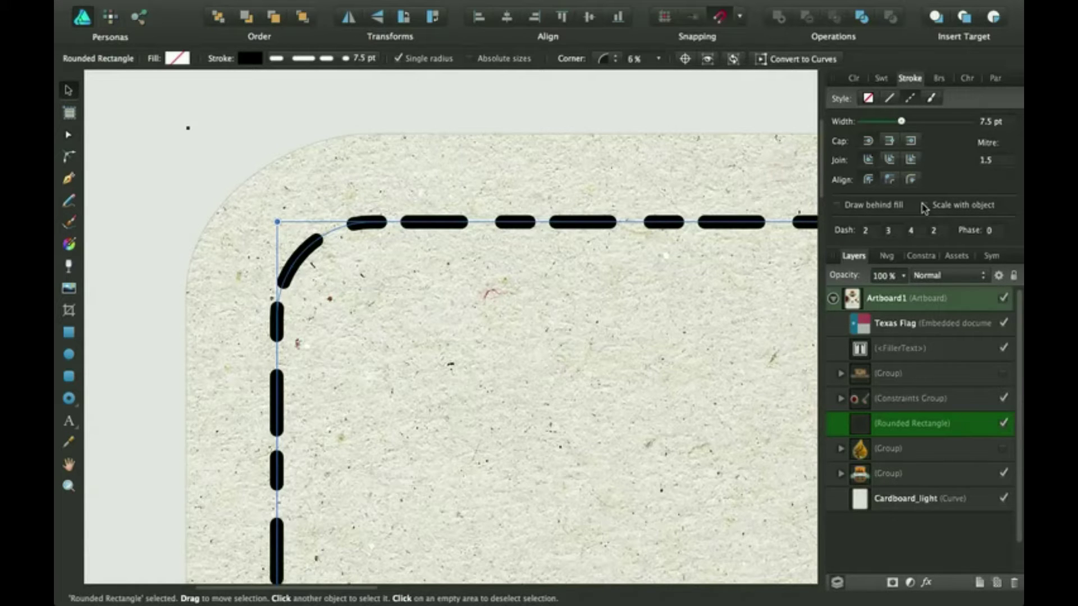
{"action": "scroll", "coordinate": [755, 266], "scroll_direction": "right", "scroll_amount": 3}
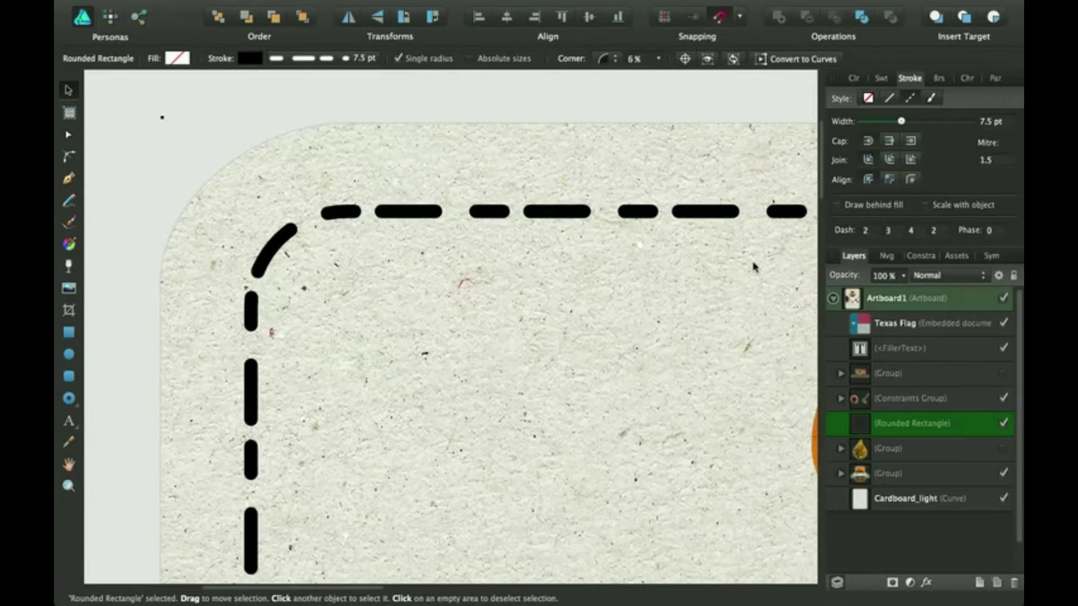
{"action": "scroll", "coordinate": [755, 266], "scroll_direction": "right", "scroll_amount": 1}
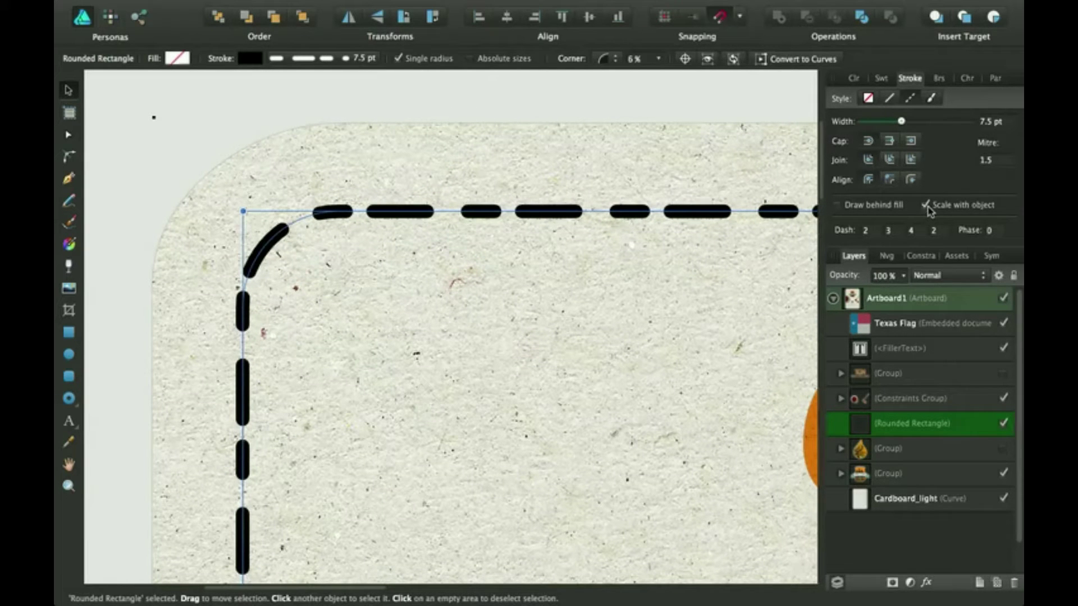
{"action": "scroll", "coordinate": [480, 229], "scroll_direction": "down", "scroll_amount": 2}
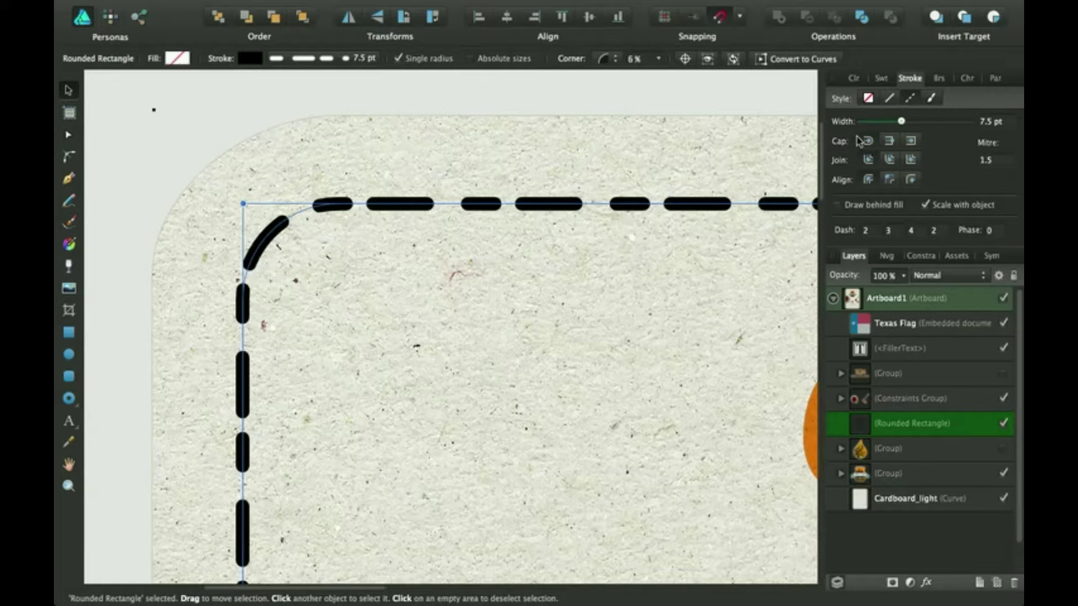
{"action": "scroll", "coordinate": [659, 169], "scroll_direction": "down", "scroll_amount": 1}
{"action": "scroll", "coordinate": [659, 169], "scroll_direction": "down", "scroll_amount": 2}
{"action": "scroll", "coordinate": [660, 168], "scroll_direction": "right", "scroll_amount": 2}
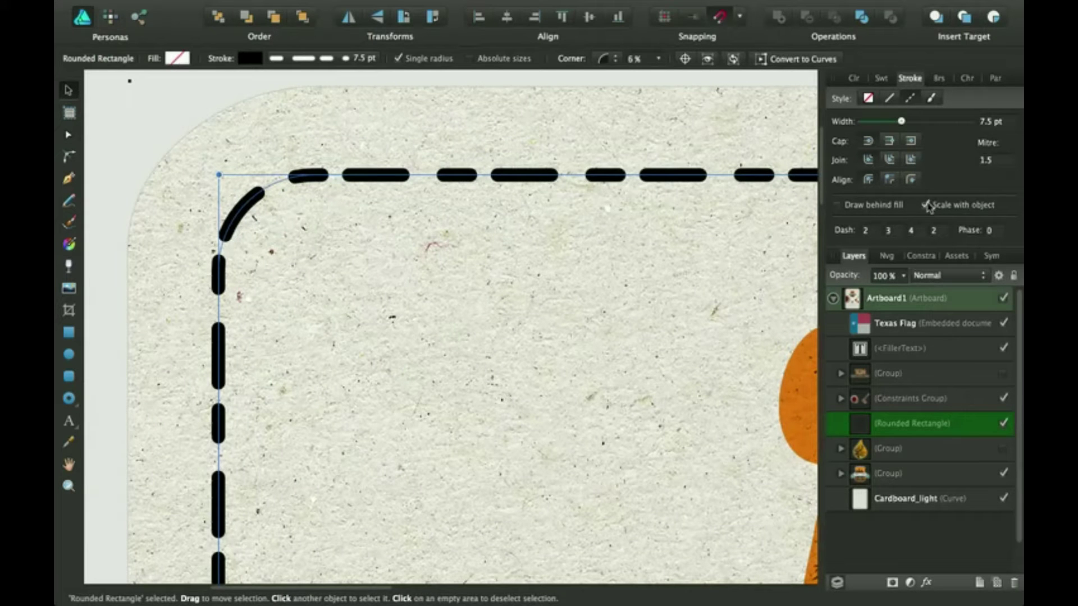
{"action": "scroll", "coordinate": [595, 156], "scroll_direction": "right", "scroll_amount": 5}
{"action": "scroll", "coordinate": [595, 156], "scroll_direction": "down", "scroll_amount": 1}
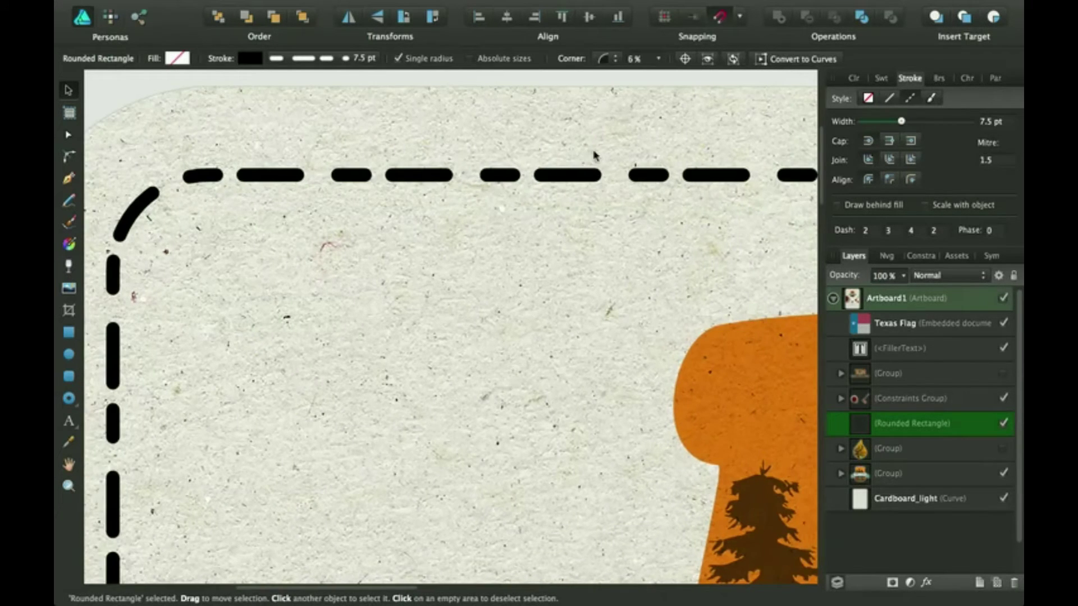
{"action": "scroll", "coordinate": [594, 156], "scroll_direction": "left", "scroll_amount": 3}
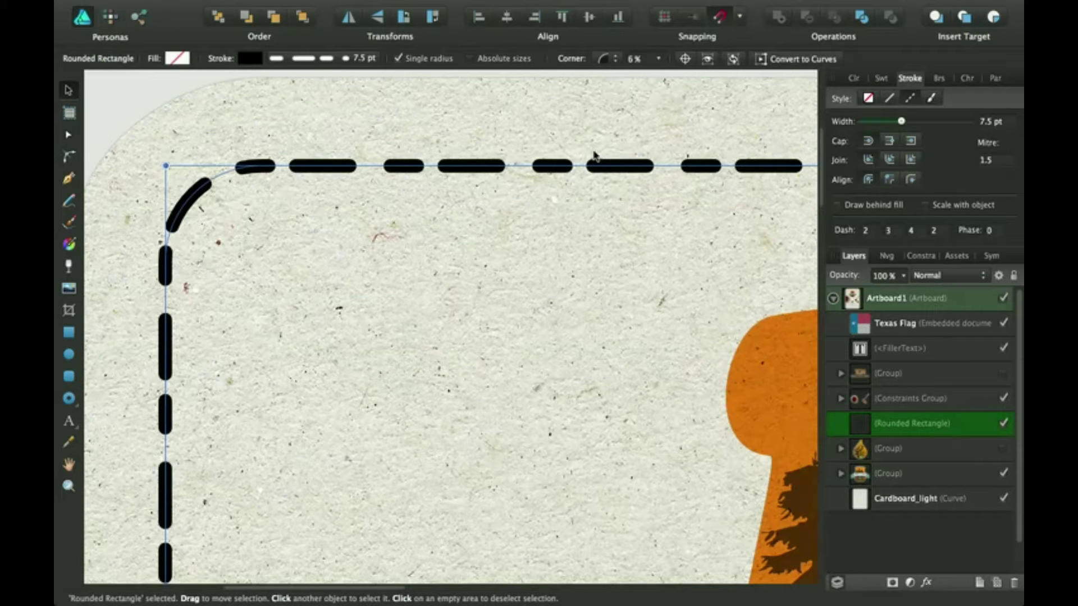
- Enter the dash pattern 7, 2, 4, 5 in the Stroke panel's Dash fields
{"action": "left_click", "coordinate": [871, 230]}
{"action": "scroll", "coordinate": [738, 229], "scroll_direction": "left", "scroll_amount": 3}
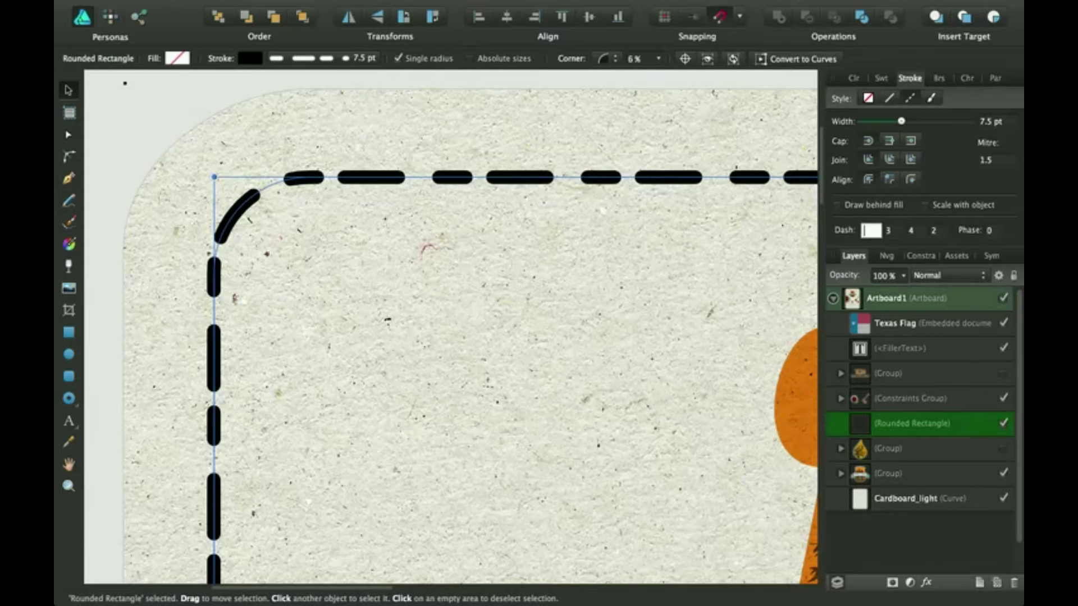
{"action": "key", "text": "Return"}
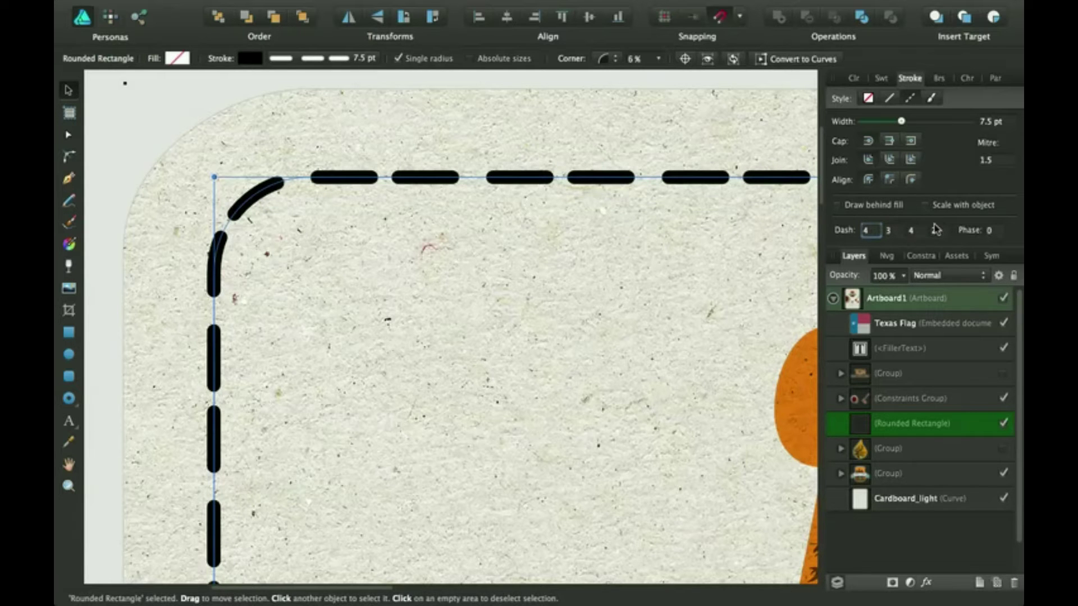
{"action": "left_click", "coordinate": [892, 230]}
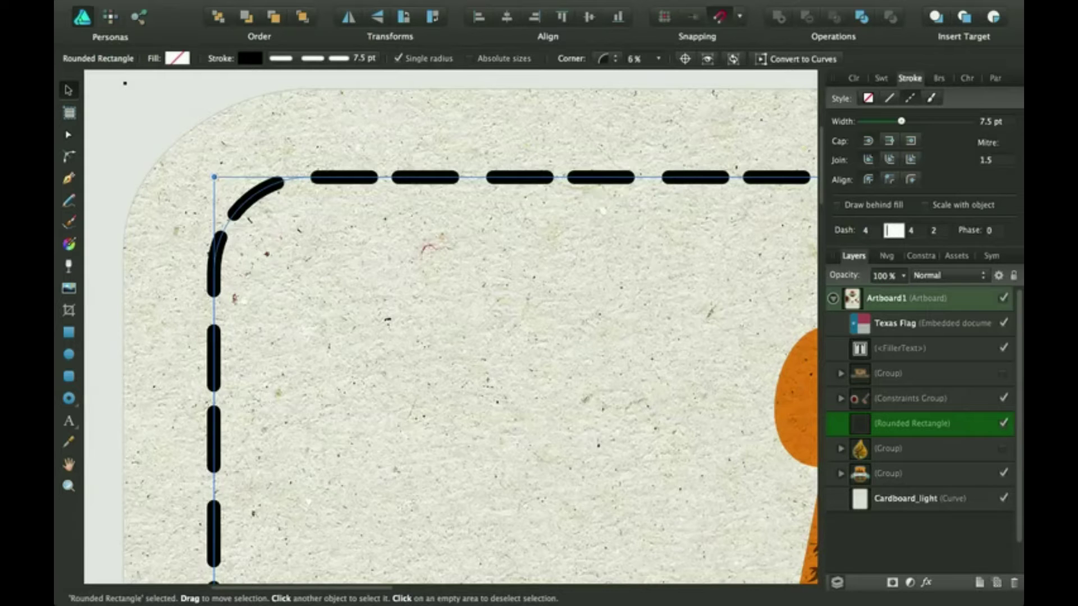
{"action": "type", "text": "2"}
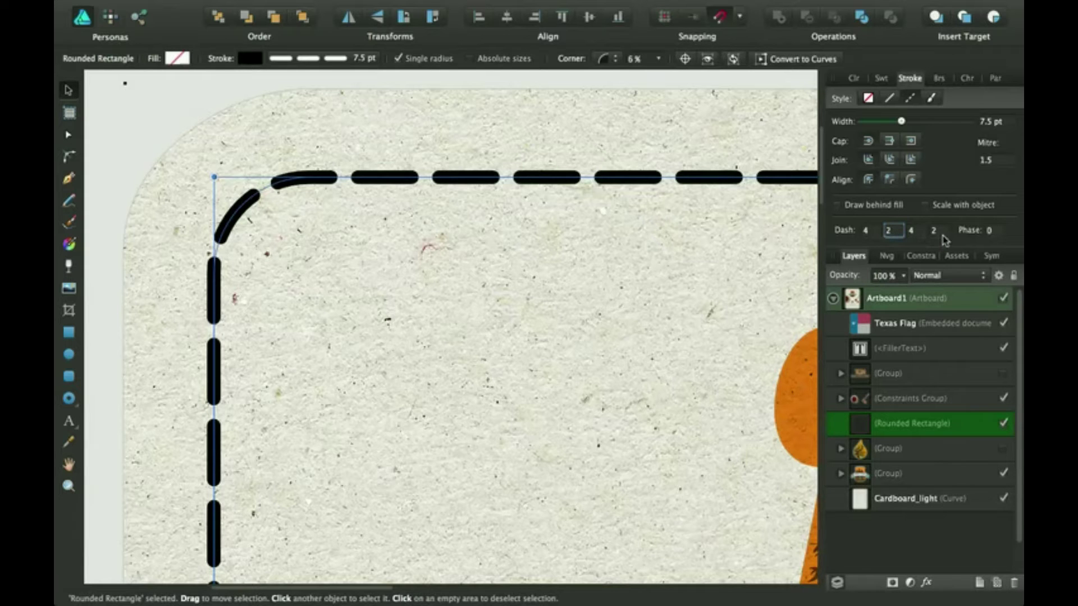
{"action": "left_click", "coordinate": [870, 230]}
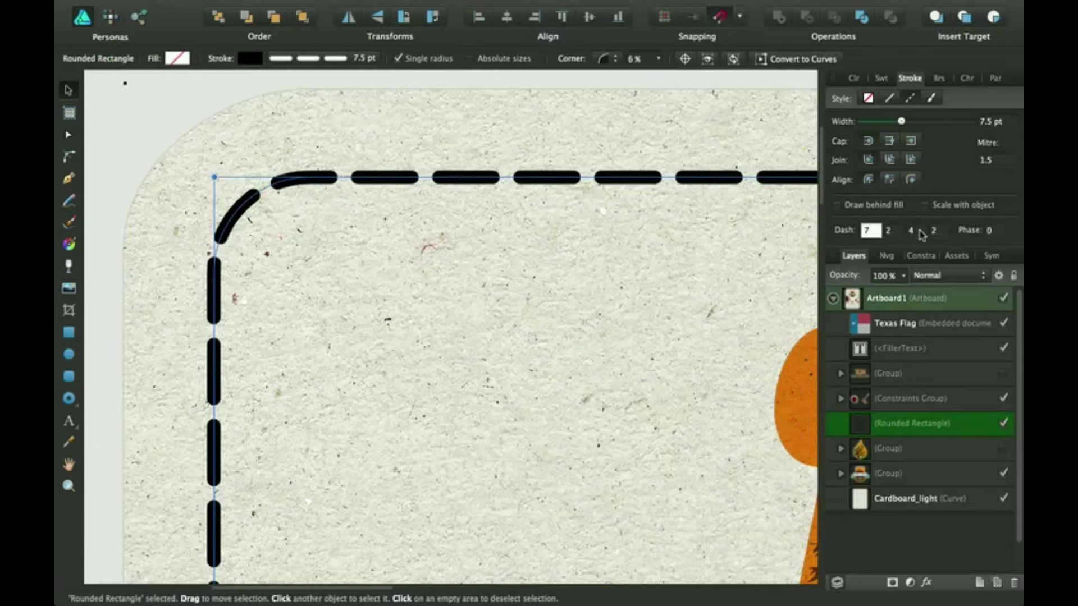
{"action": "left_click", "coordinate": [936, 230]}
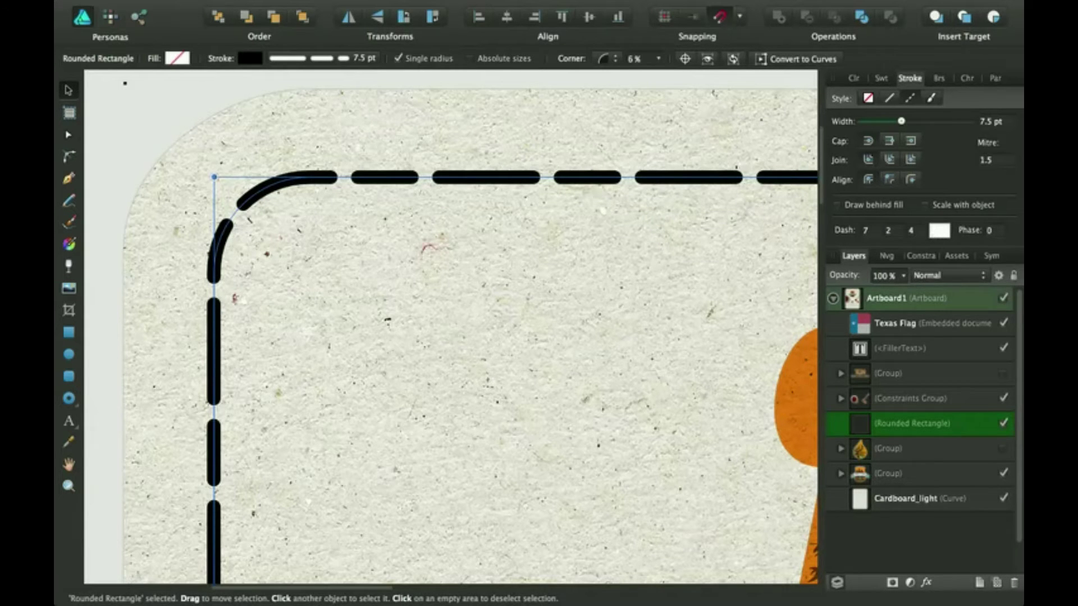
{"action": "type", "text": "5"}
{"action": "key", "text": "Return"}
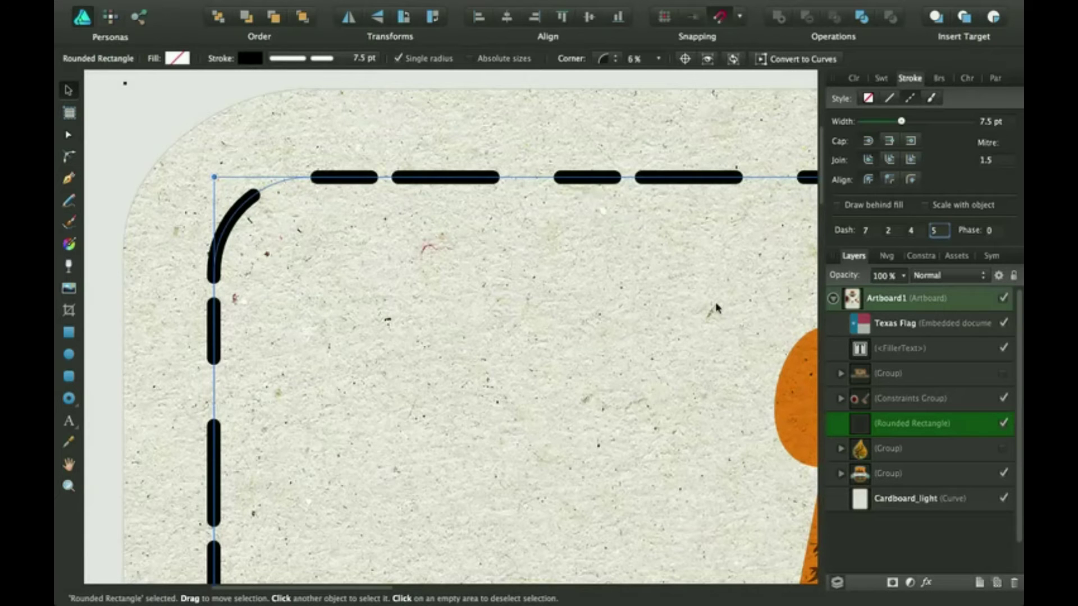
{"action": "scroll", "coordinate": [716, 308], "scroll_direction": "down", "scroll_amount": 2}
{"action": "scroll", "coordinate": [716, 308], "scroll_direction": "right", "scroll_amount": 5}
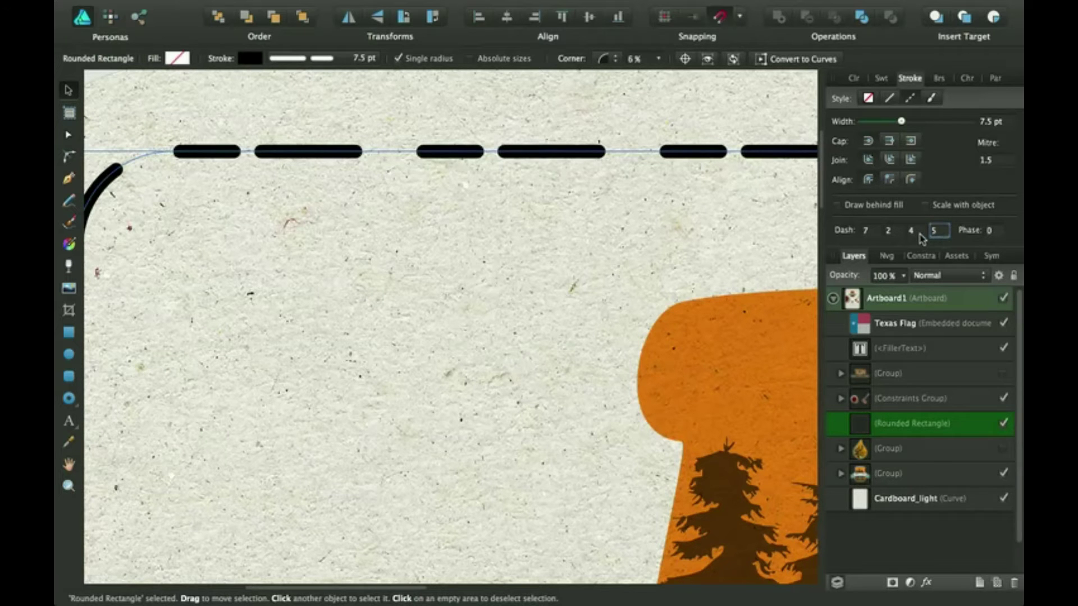
- Revise the border's dash pattern to 2, 2, 4, 3
{"action": "left_click", "coordinate": [945, 230]}
{"action": "left_click", "coordinate": [867, 231]}
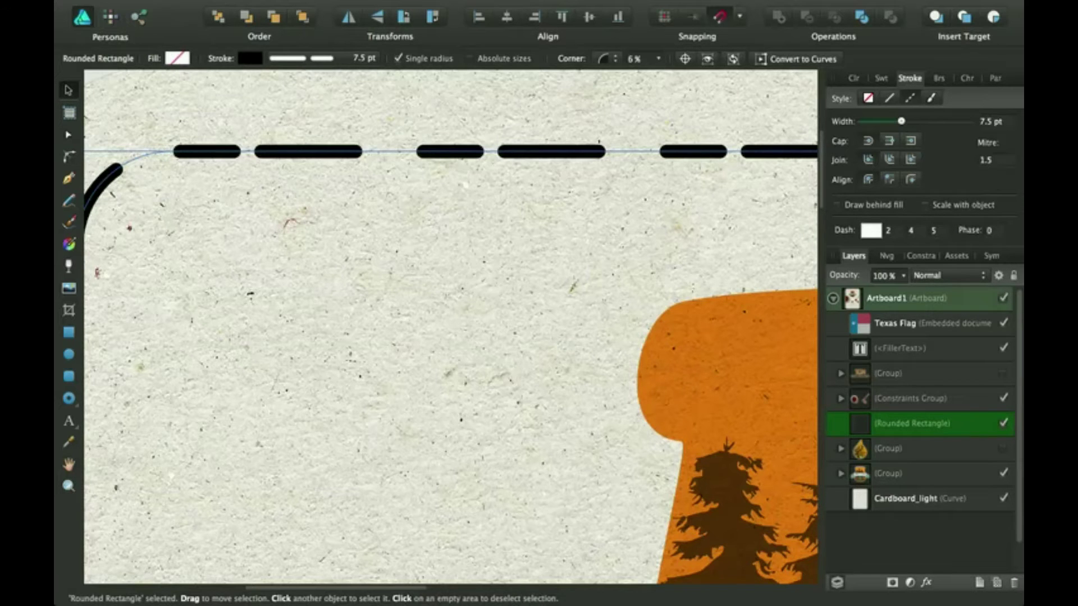
{"action": "left_click", "coordinate": [939, 231]}
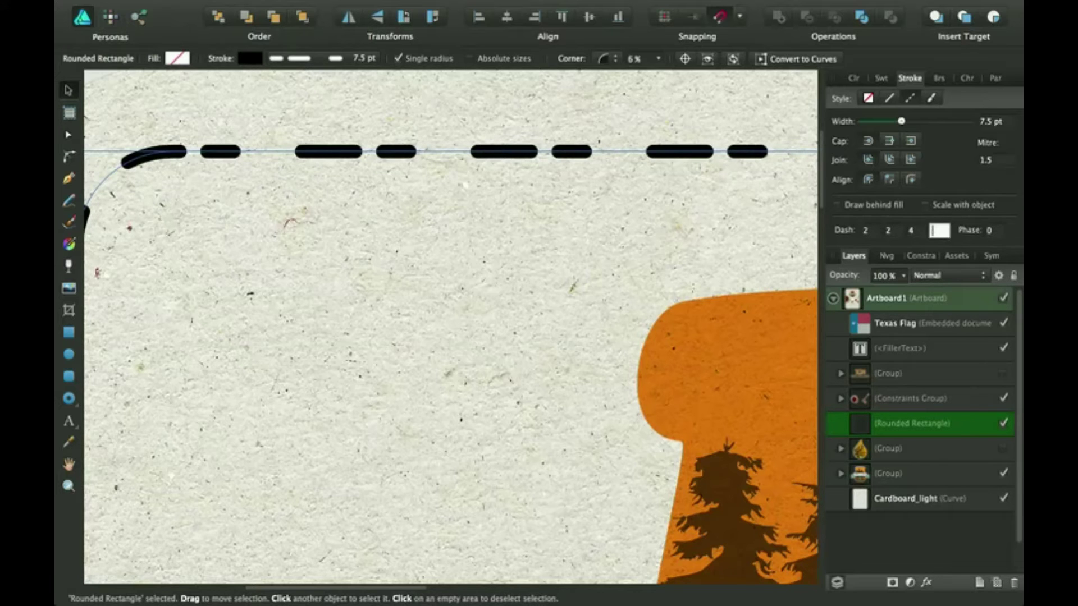
{"action": "key", "text": "Return"}
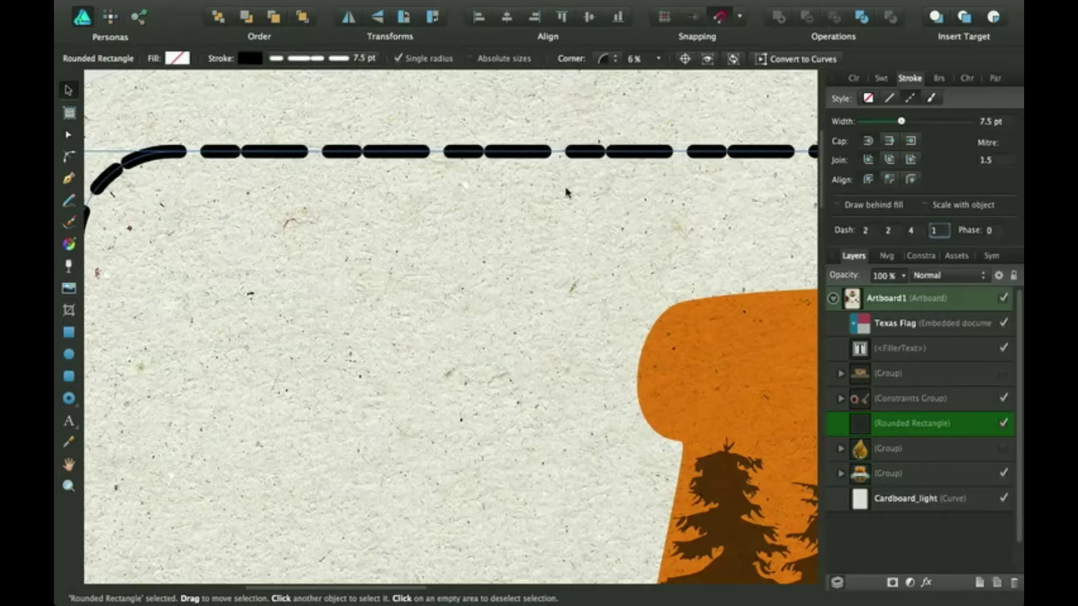
{"action": "left_click", "coordinate": [936, 230]}
{"action": "type", "text": "3"}
{"action": "key", "text": "Return"}
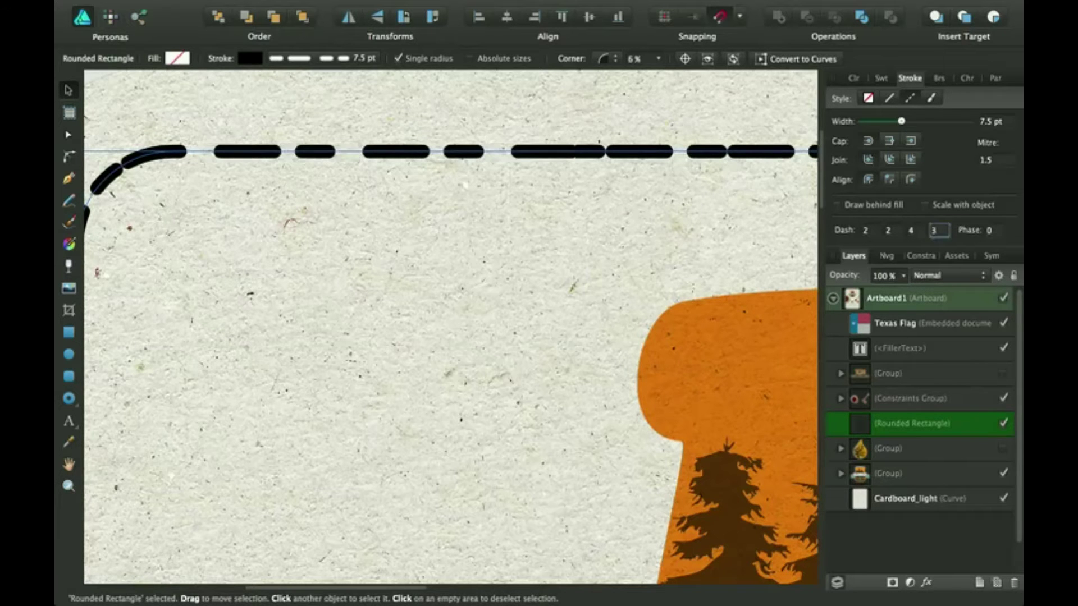
{"action": "scroll", "coordinate": [529, 250], "scroll_direction": "left", "scroll_amount": 3}
{"action": "scroll", "coordinate": [530, 250], "scroll_direction": "left", "scroll_amount": 2}
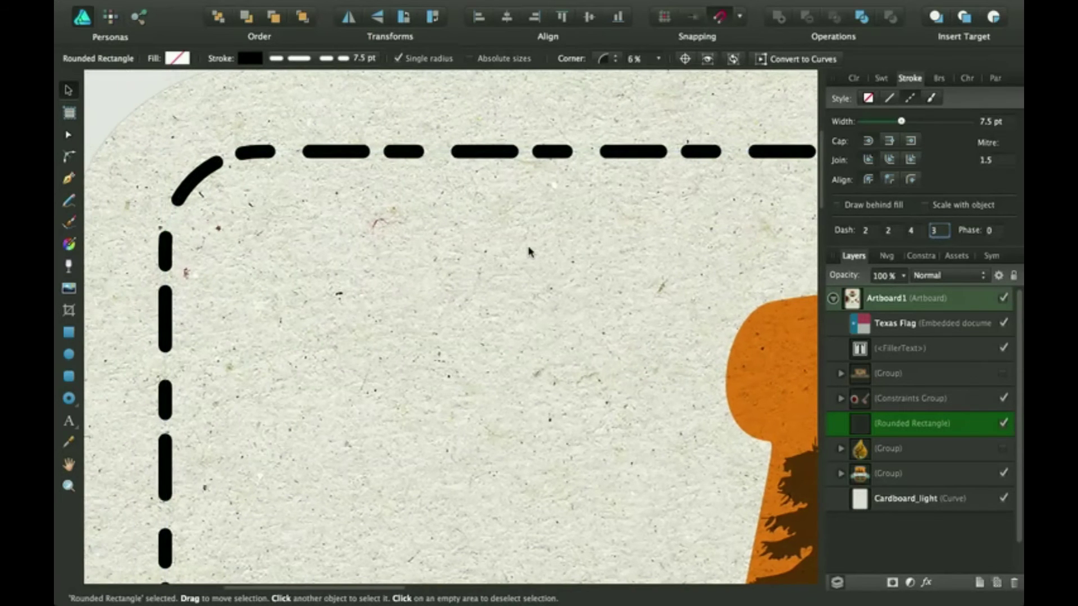
{"action": "scroll", "coordinate": [529, 250], "scroll_direction": "down", "scroll_amount": 3}
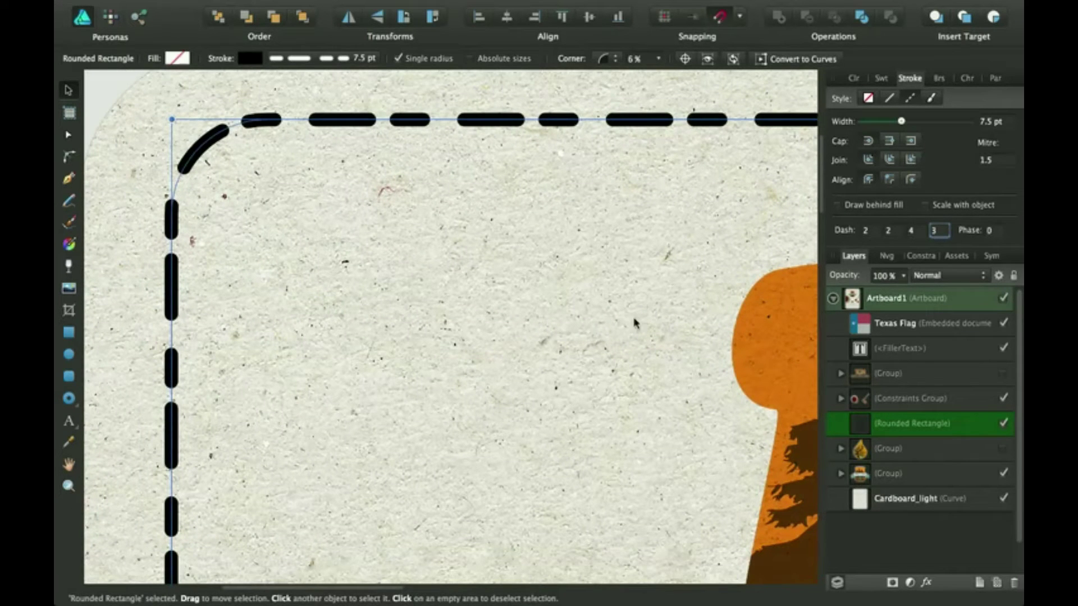
{"action": "scroll", "coordinate": [741, 318], "scroll_direction": "right", "scroll_amount": 2}
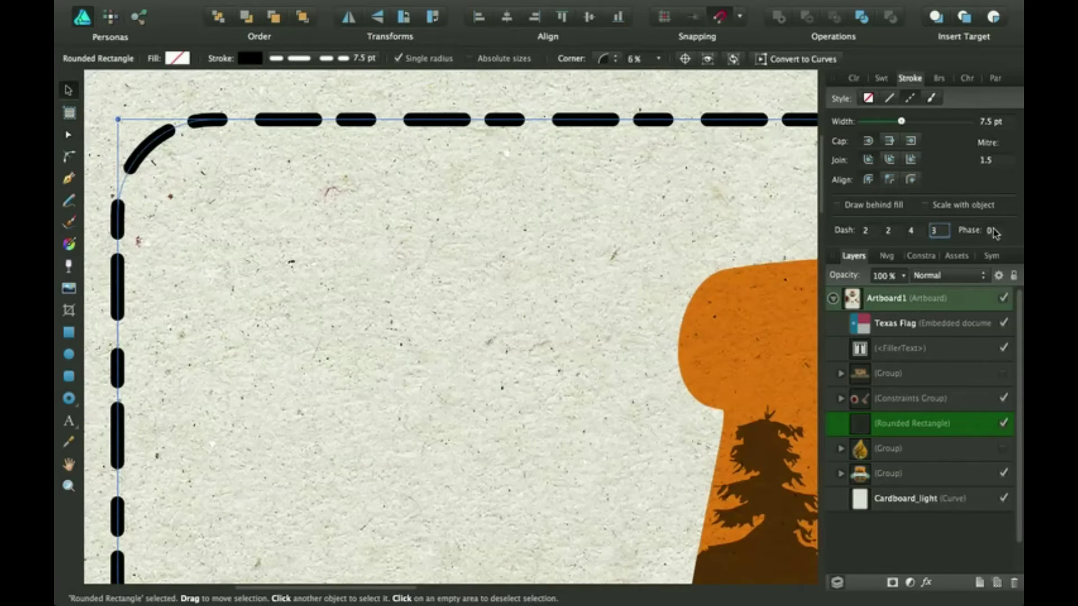
{"action": "scroll", "coordinate": [714, 202], "scroll_direction": "right", "scroll_amount": 1}
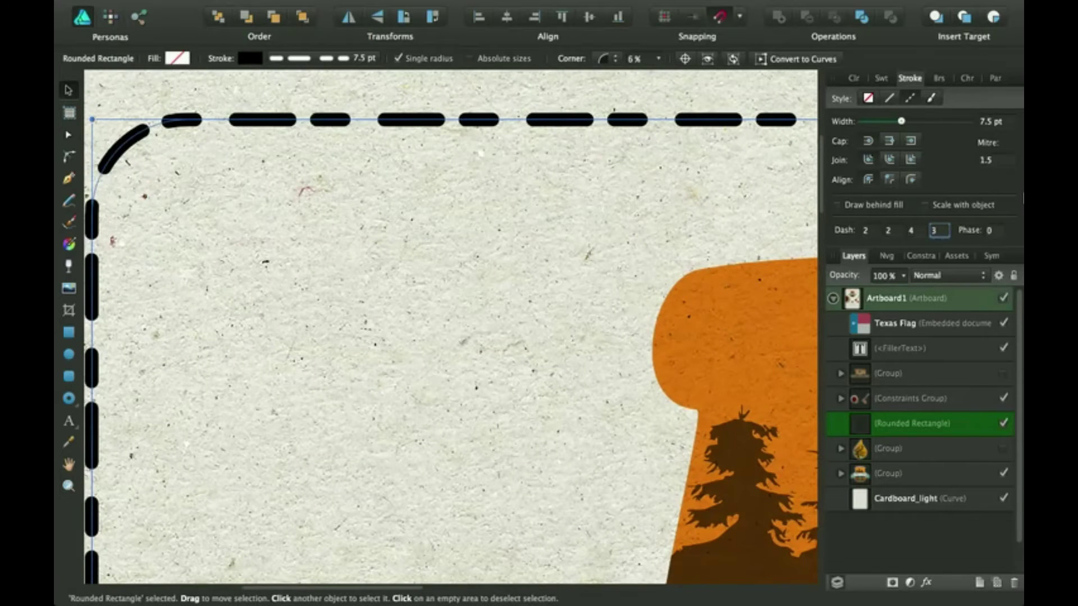
- Set the dash phase to 4
{"action": "left_click", "coordinate": [991, 231]}
{"action": "type", "text": "4"}
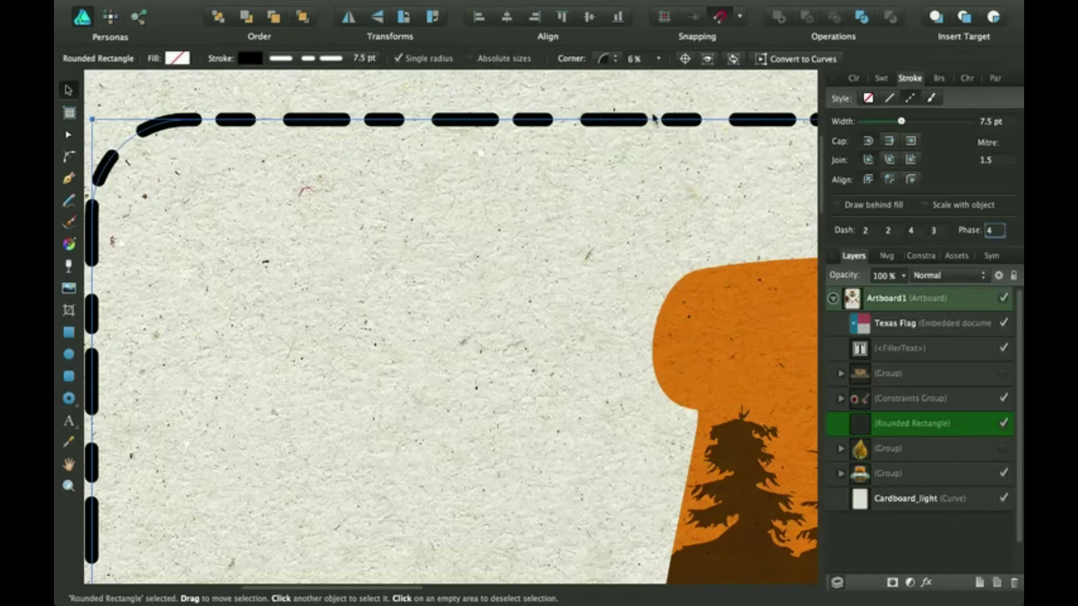
{"action": "left_click", "coordinate": [995, 230]}
{"action": "type", "text": "4"}
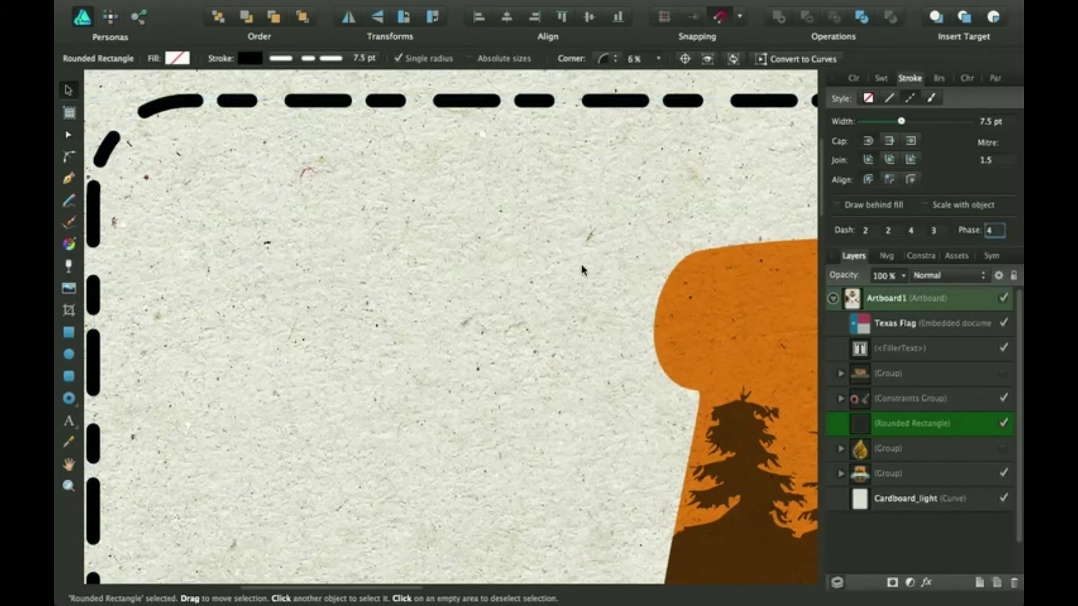
- Make the border a solid line and set the rectangle's Corner type to None
{"action": "left_click", "coordinate": [889, 99]}
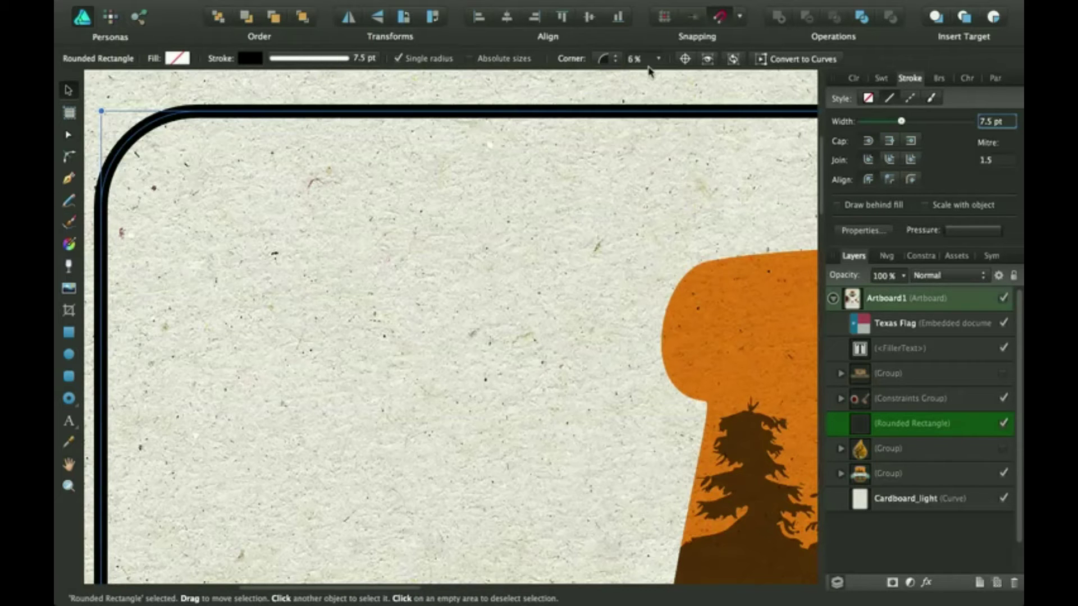
{"action": "left_click", "coordinate": [613, 60]}
{"action": "left_click", "coordinate": [617, 45]}
{"action": "scroll", "coordinate": [361, 128], "scroll_direction": "left", "scroll_amount": 5}
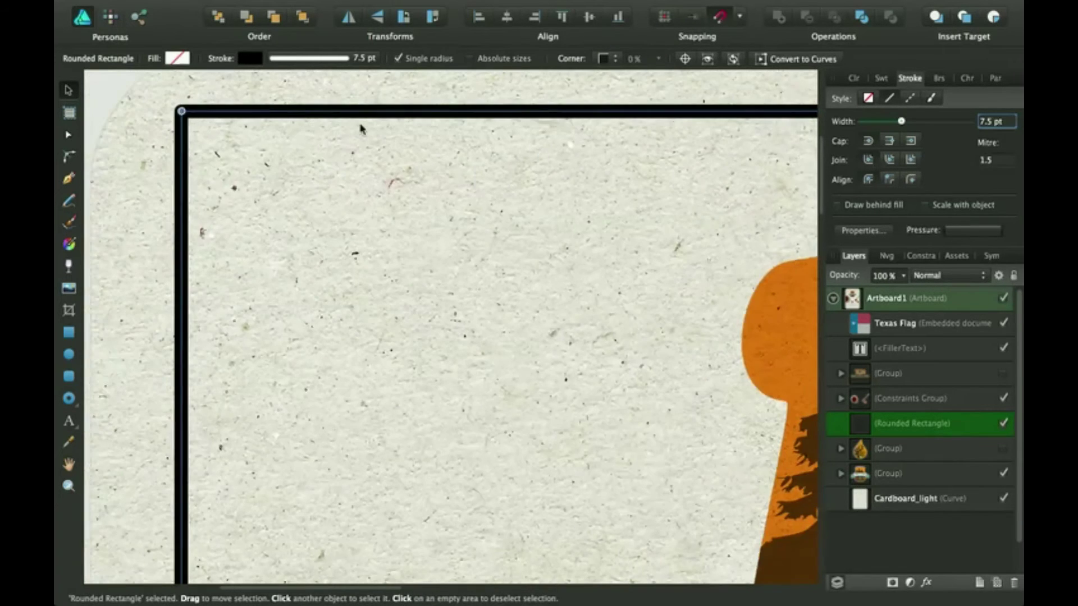
{"action": "scroll", "coordinate": [360, 128], "scroll_direction": "up", "scroll_amount": 1}
{"action": "scroll", "coordinate": [361, 128], "scroll_direction": "up", "scroll_amount": 1}
{"action": "scroll", "coordinate": [361, 127], "scroll_direction": "left", "scroll_amount": 2}
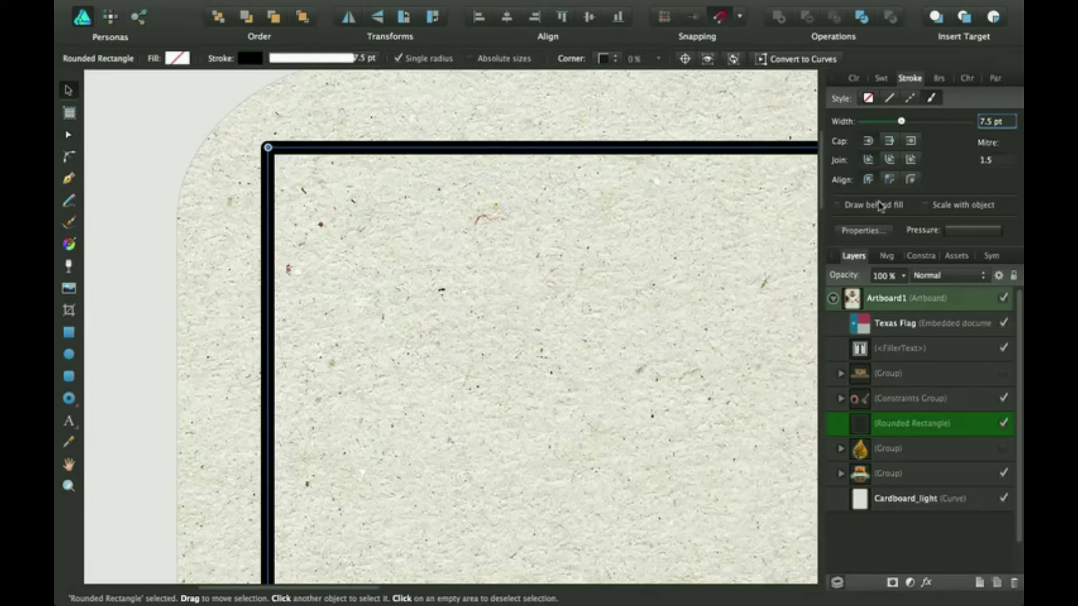
- Apply the top Textured brush, Water 1, to the border as a 15.4 pt grey stroke
{"action": "scroll", "coordinate": [694, 196], "scroll_direction": "right", "scroll_amount": 2}
{"action": "scroll", "coordinate": [694, 195], "scroll_direction": "right", "scroll_amount": 2}
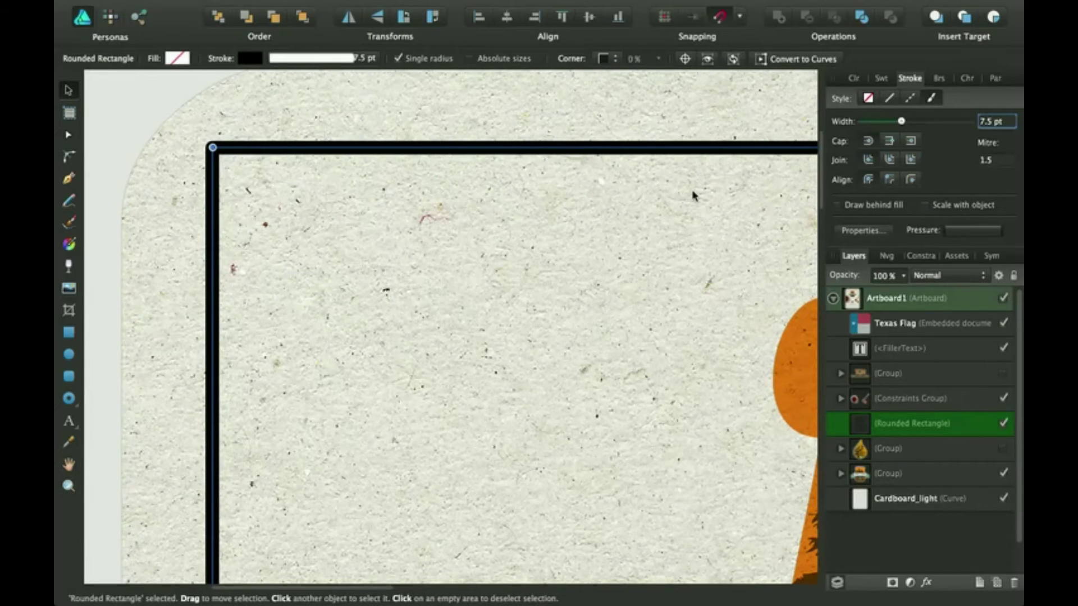
{"action": "left_click", "coordinate": [942, 78]}
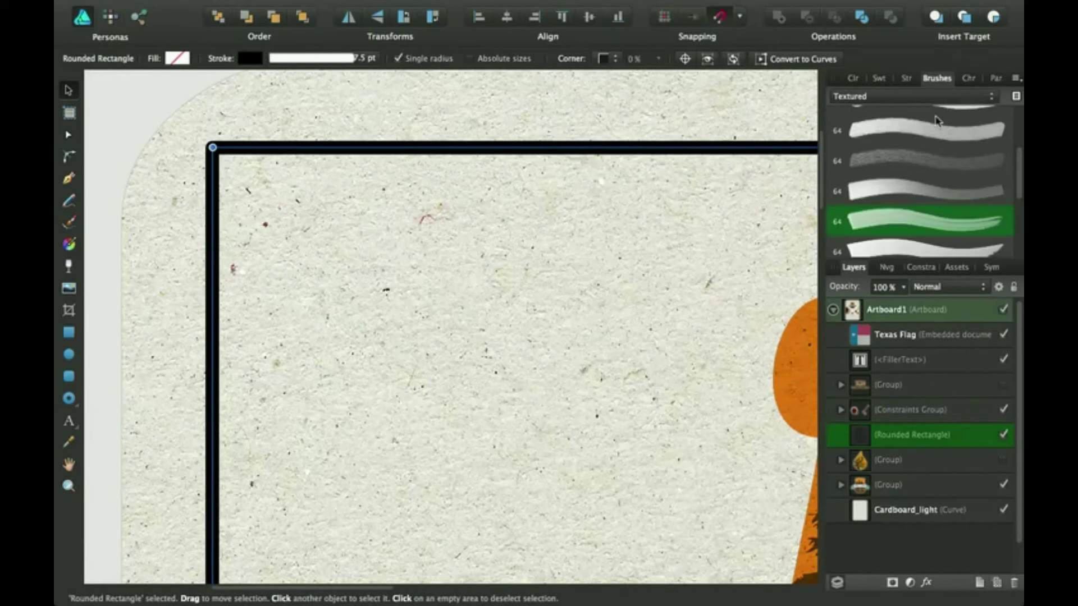
{"action": "scroll", "coordinate": [924, 169], "scroll_direction": "down", "scroll_amount": 5}
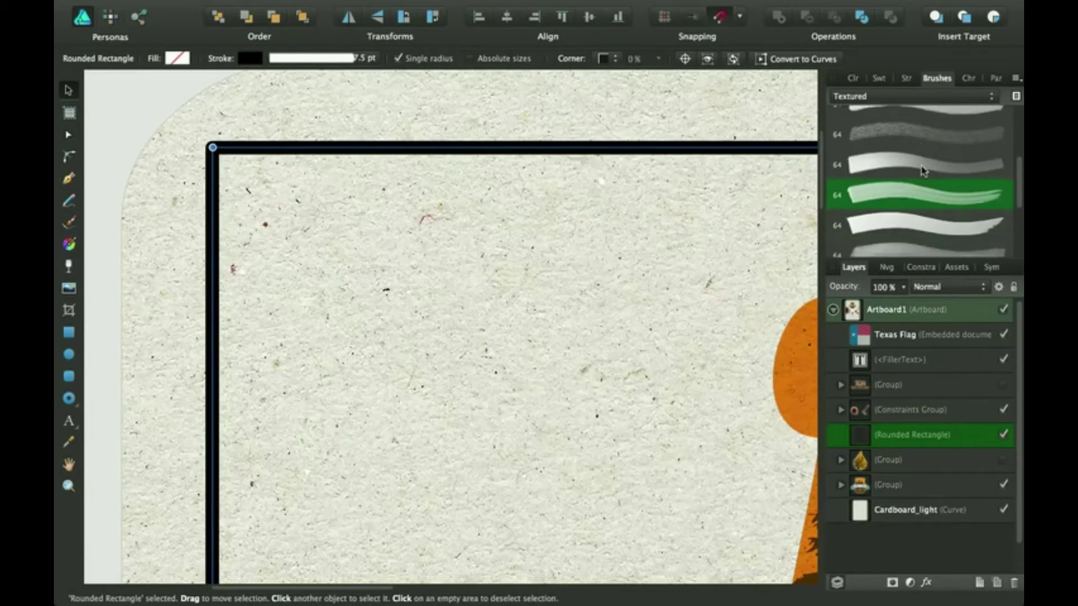
{"action": "scroll", "coordinate": [923, 170], "scroll_direction": "down", "scroll_amount": 2}
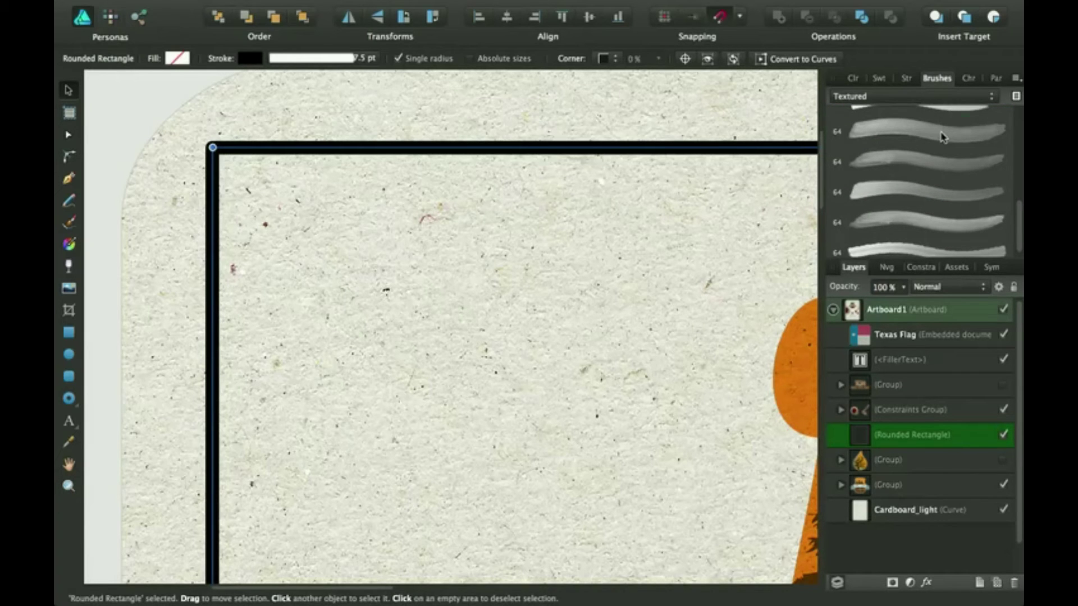
{"action": "left_click", "coordinate": [943, 137]}
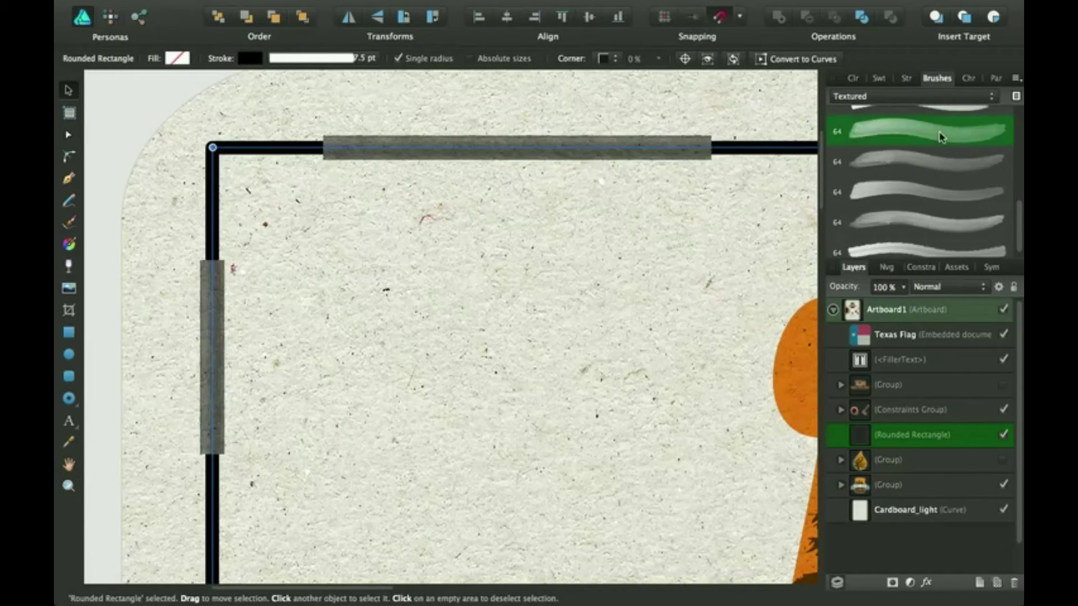
{"action": "left_click", "coordinate": [907, 78]}
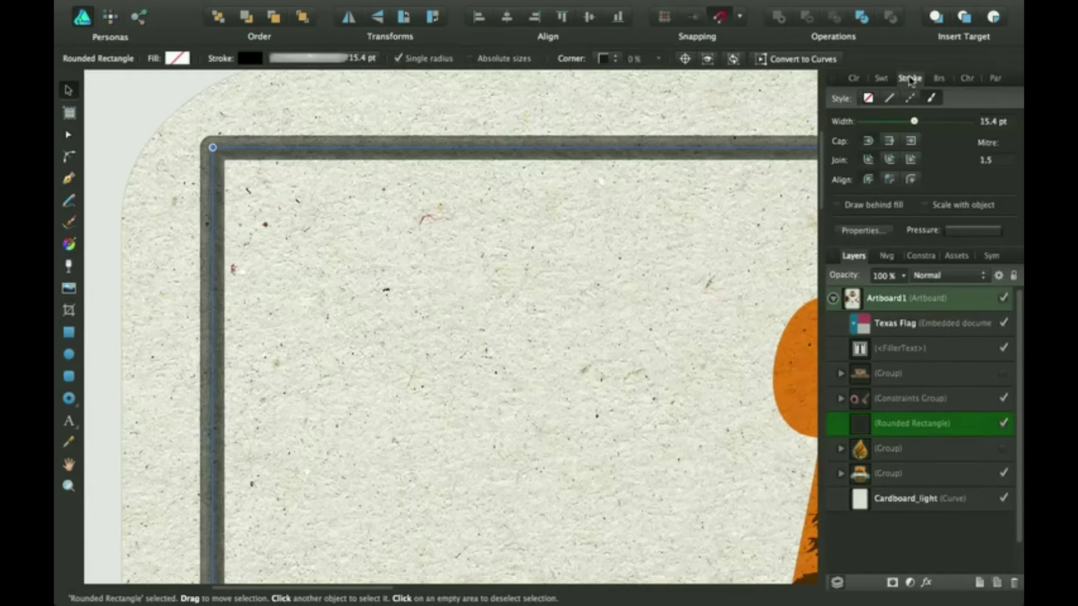
- In the brush Properties, raise the pressure-controlled Size Variance from 25% to 48%
{"action": "left_click", "coordinate": [869, 230]}
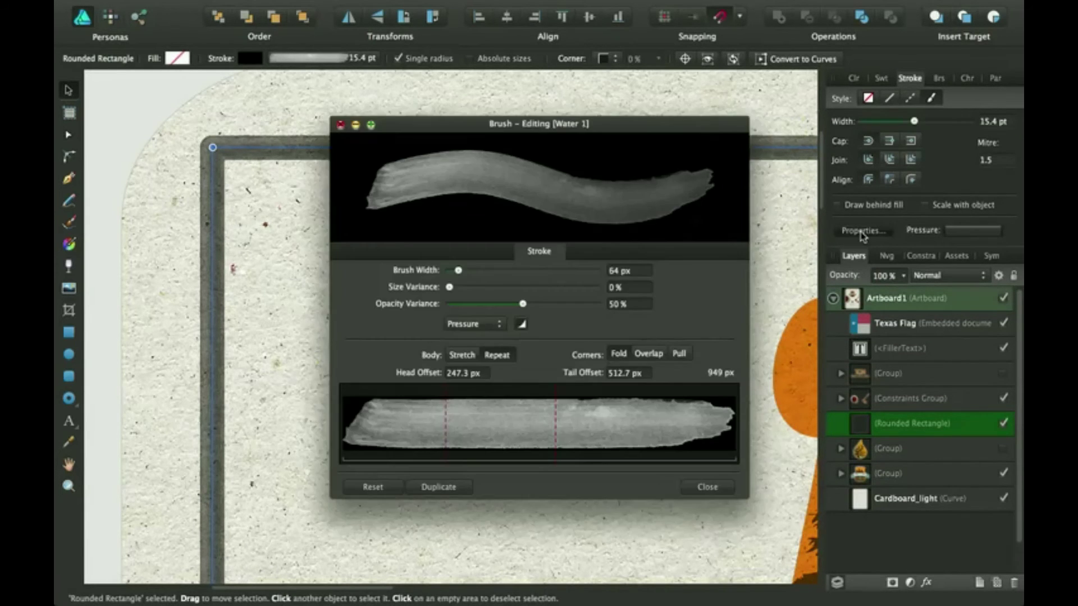
{"action": "mouse_move", "coordinate": [557, 131]}
{"action": "left_mouse_down"}
{"action": "mouse_move", "coordinate": [754, 102]}
{"action": "mouse_move", "coordinate": [803, 65]}
{"action": "left_mouse_up"}
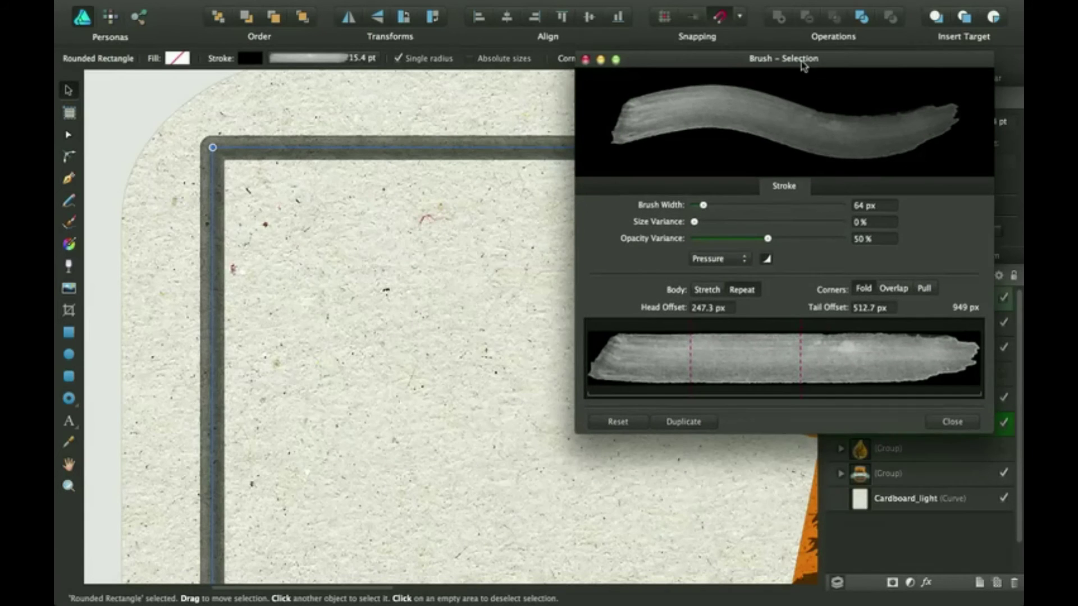
{"action": "left_click", "coordinate": [749, 259]}
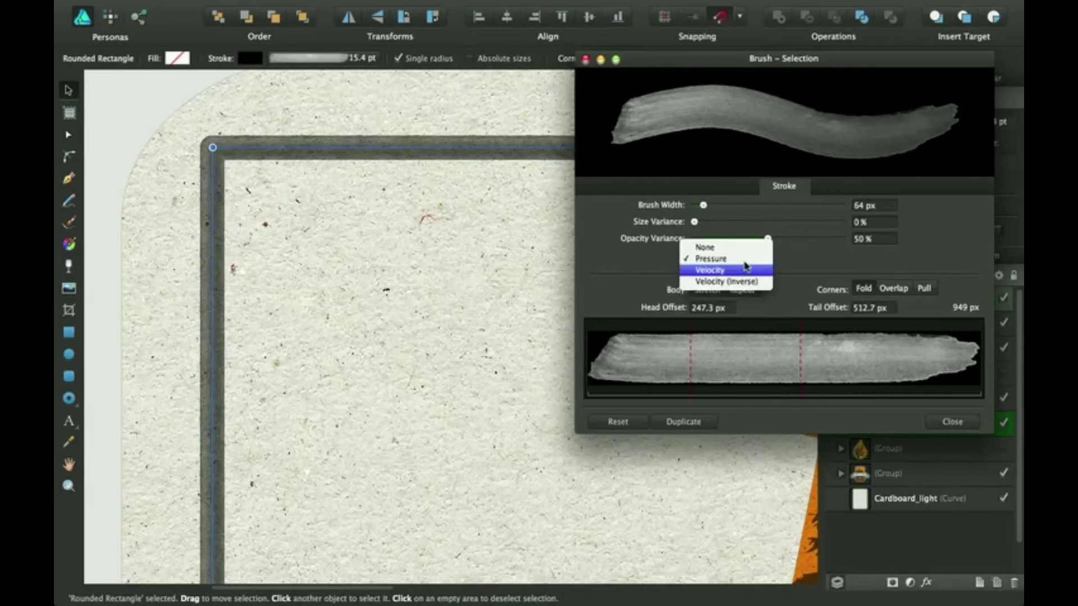
{"action": "left_click", "coordinate": [741, 262]}
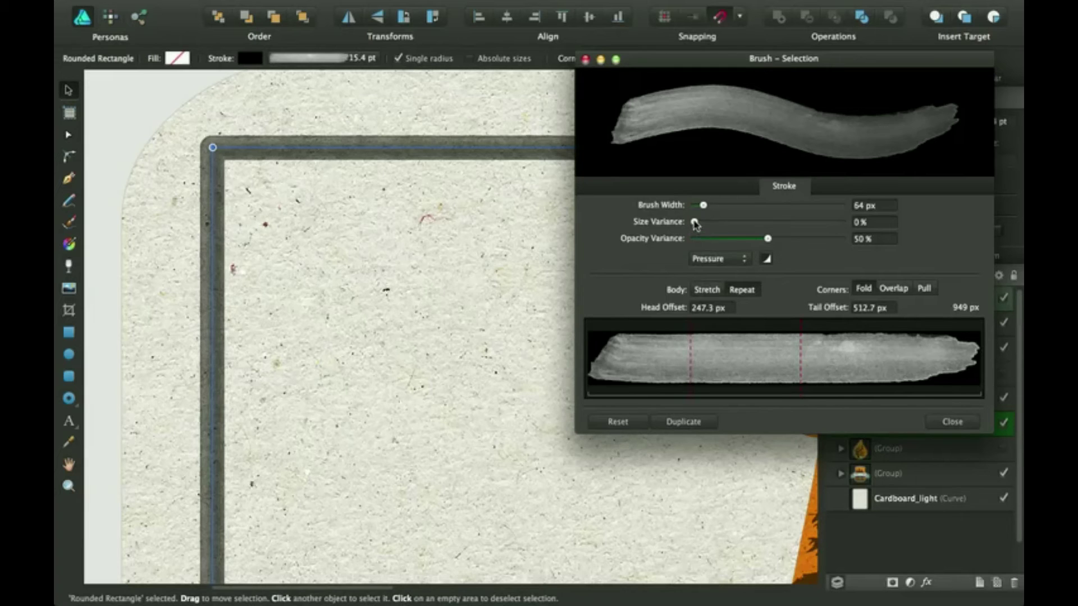
{"action": "left_click_drag", "start_coordinate": [695, 224], "coordinate": [732, 223]}
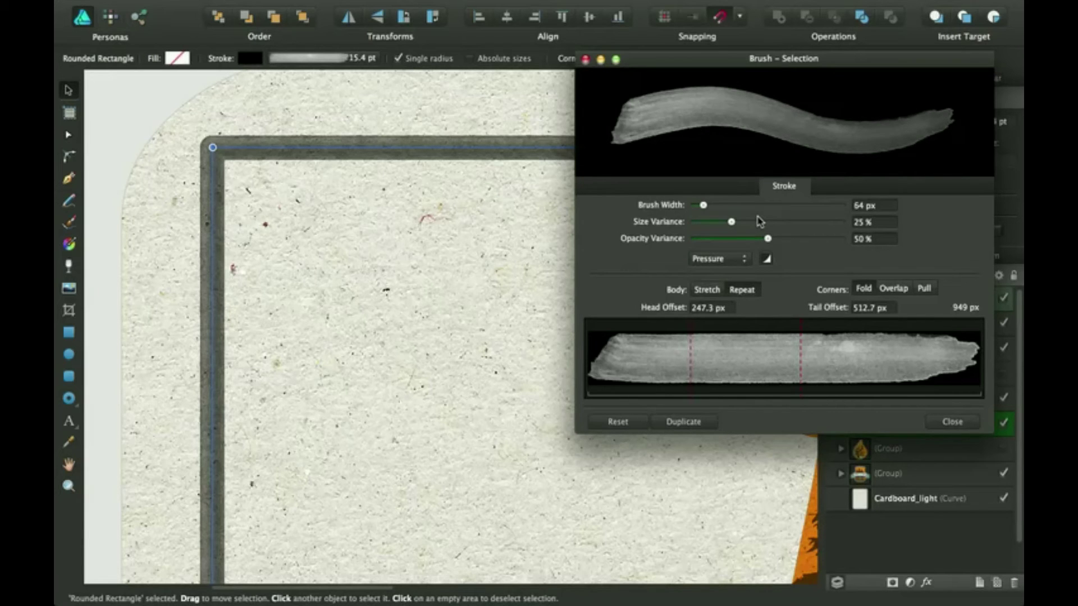
{"action": "left_click", "coordinate": [764, 222]}
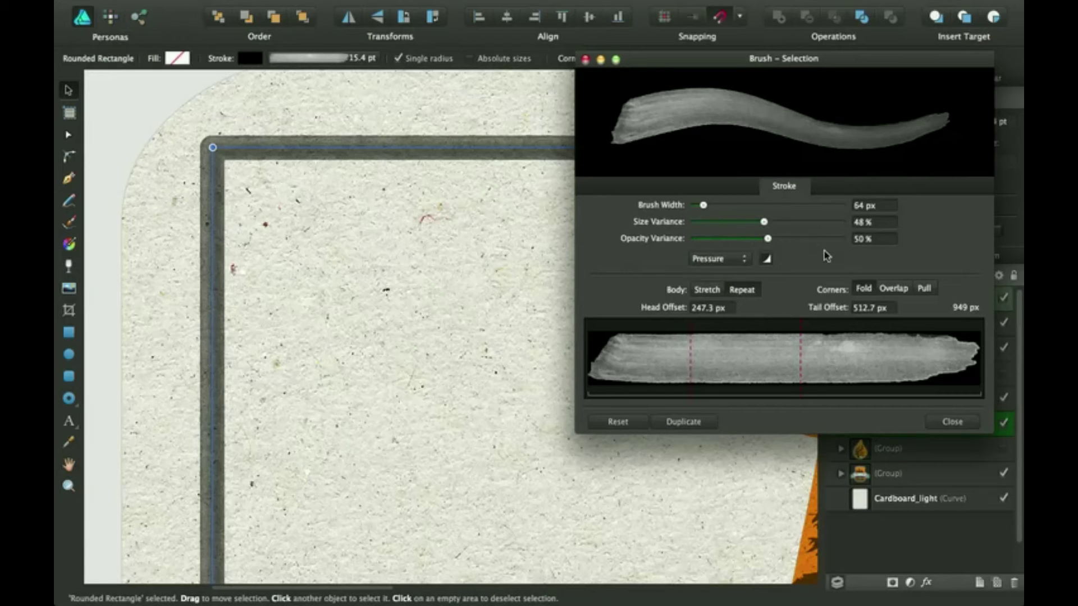
{"action": "left_click", "coordinate": [747, 260]}
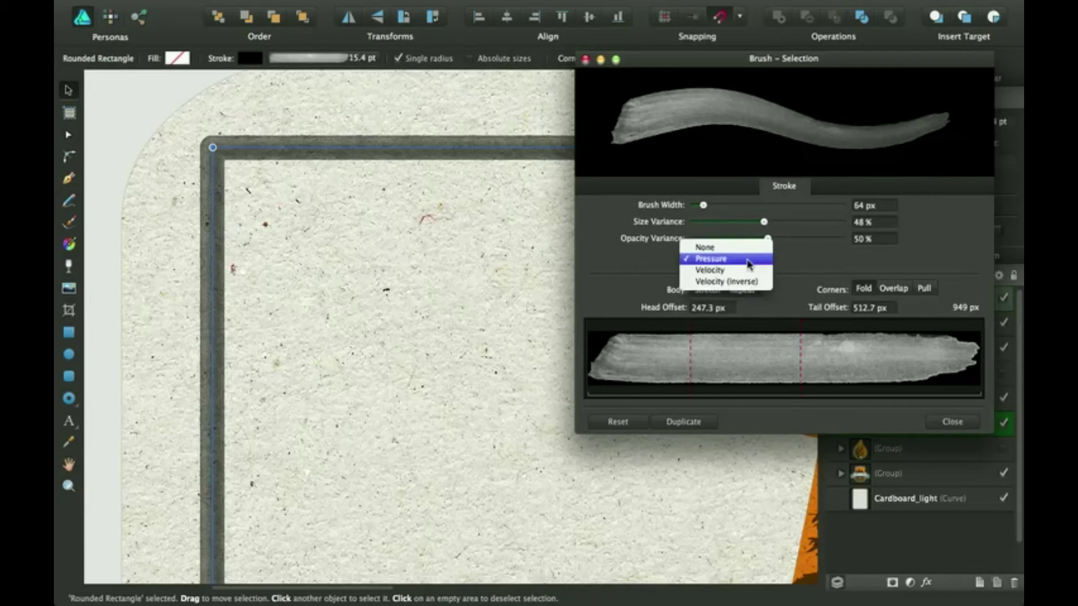
{"action": "left_click", "coordinate": [739, 260]}
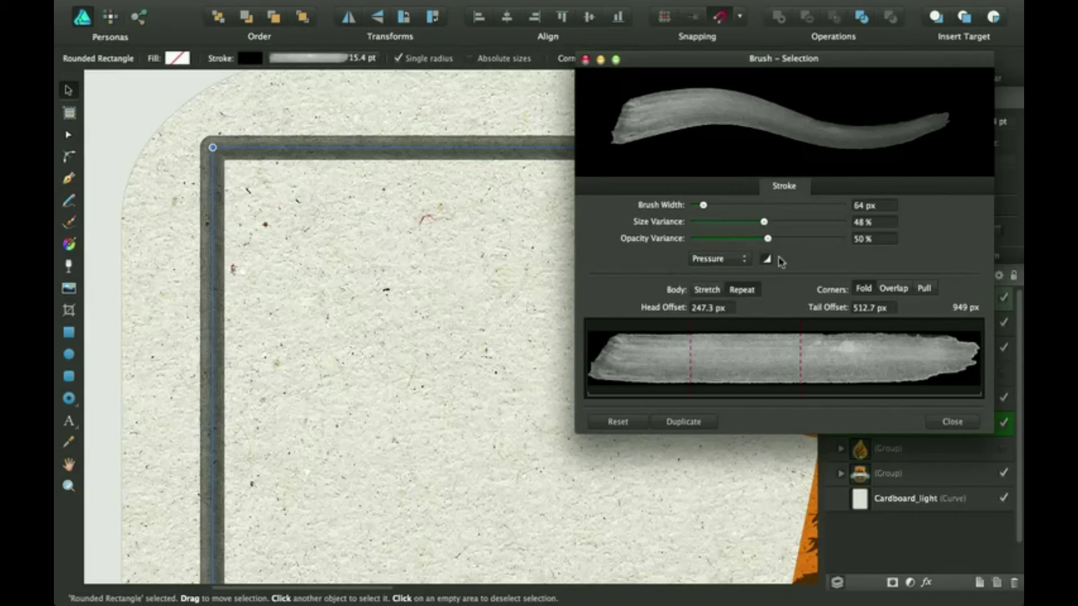
- Undo a stray pressure-curve edit and apply the S-shaped second standard pressure profile
{"action": "left_click", "coordinate": [765, 261]}
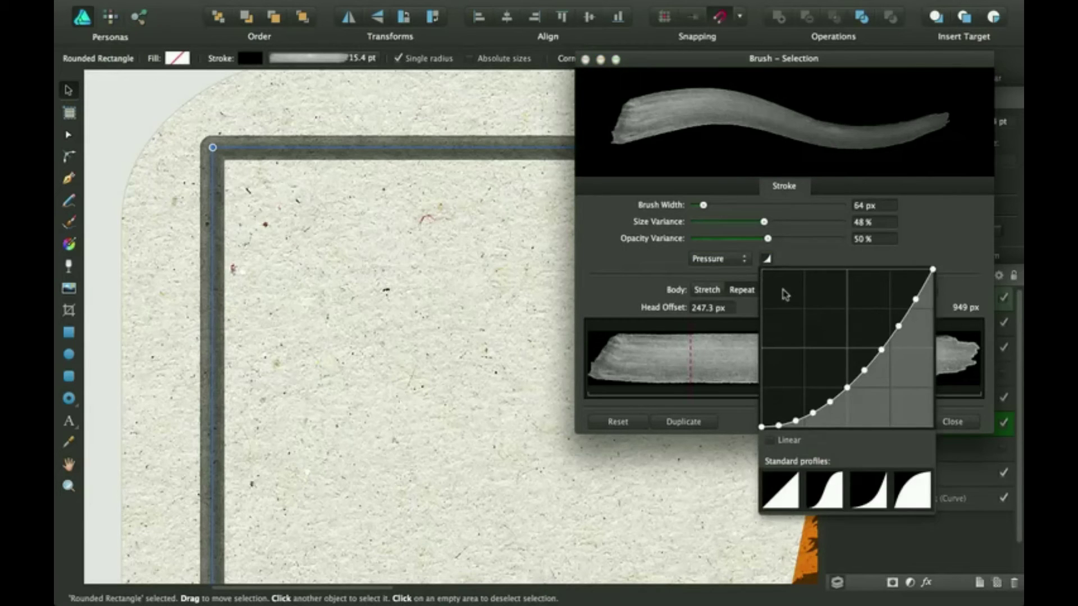
{"action": "left_click_drag", "start_coordinate": [847, 389], "coordinate": [829, 316]}
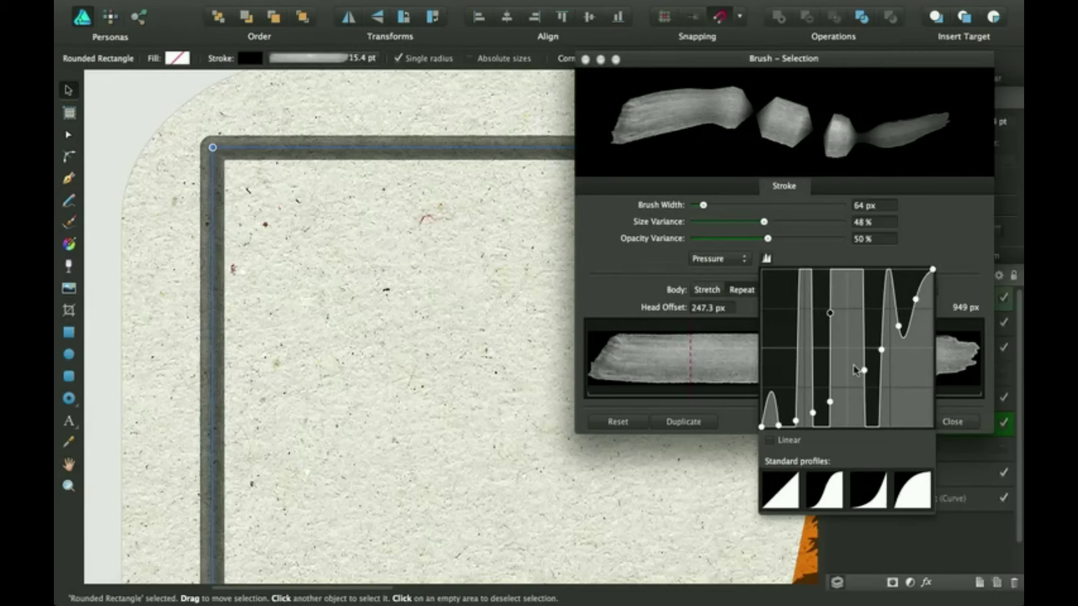
{"action": "key", "text": "super+z"}
{"action": "left_click", "coordinate": [903, 498]}
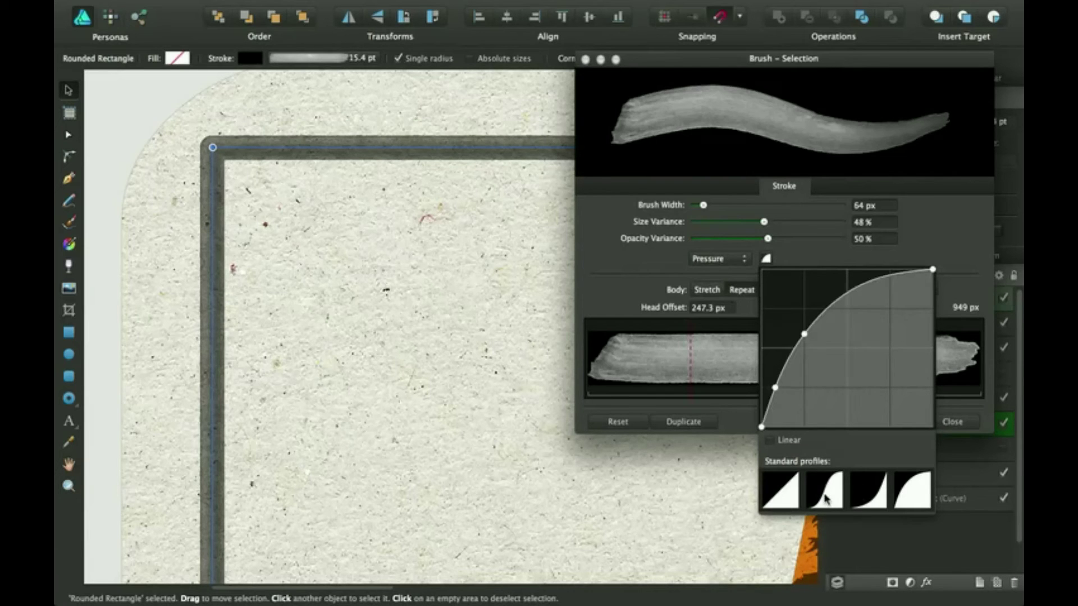
{"action": "left_click", "coordinate": [808, 490]}
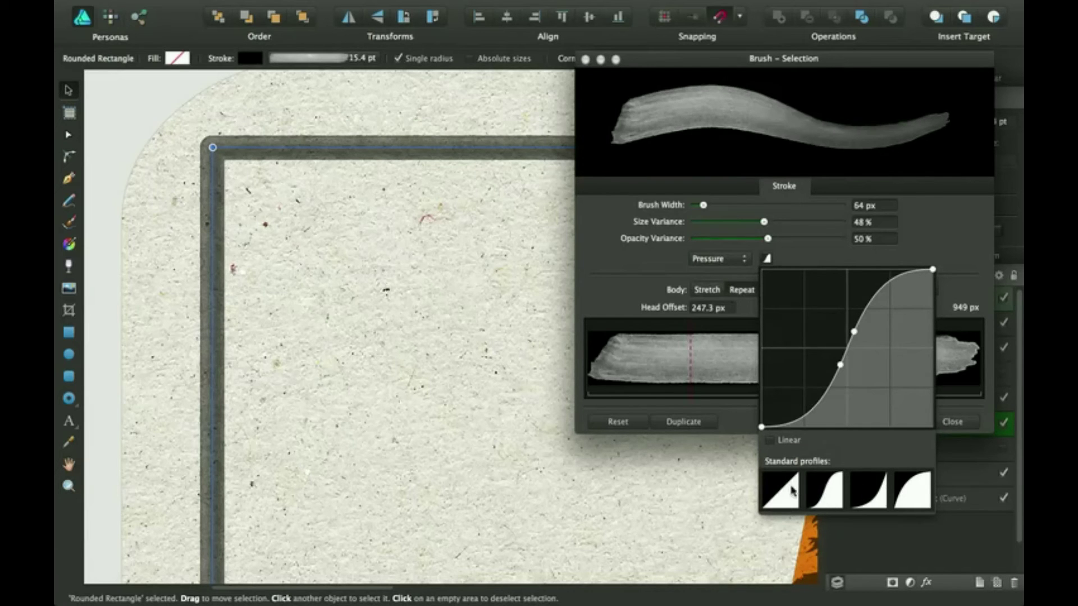
{"action": "left_click", "coordinate": [949, 214]}
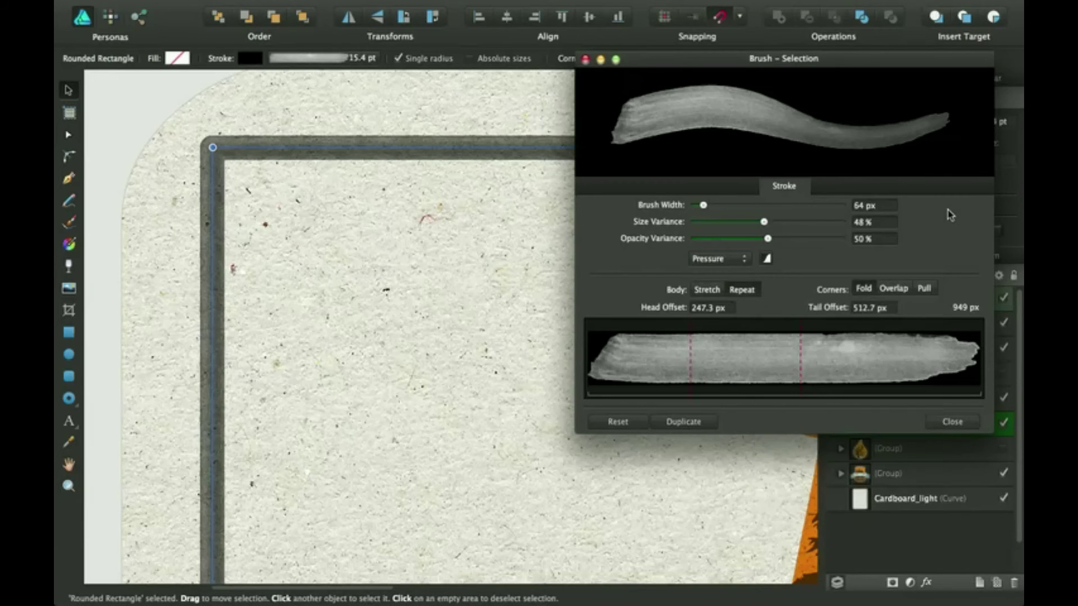
- Open the border stroke's pressure profile editor and fit the whole TimberCreekHoney label in view
{"action": "left_click", "coordinate": [954, 422]}
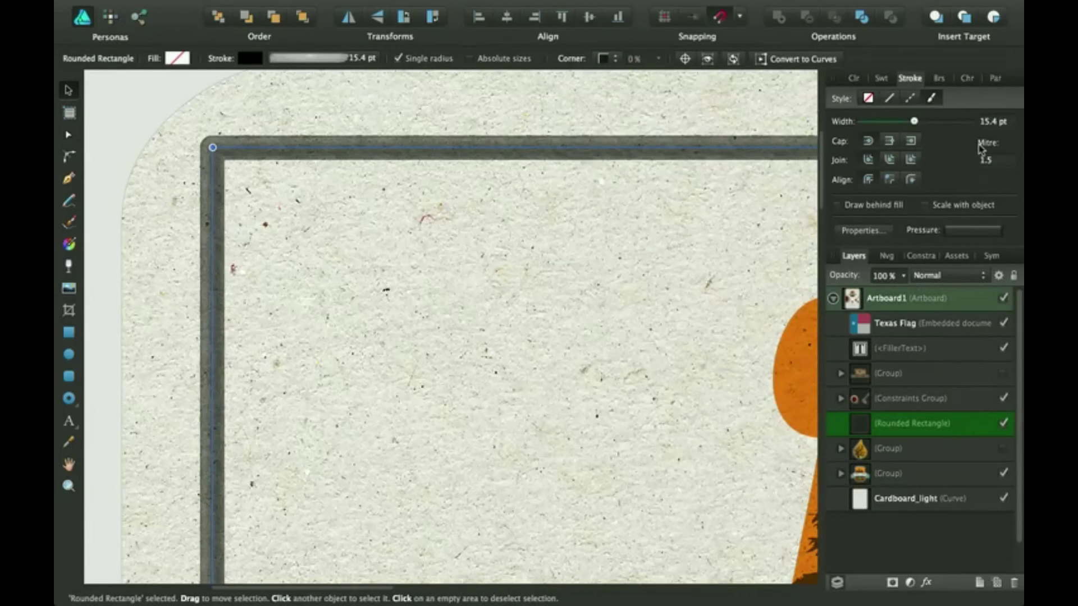
{"action": "left_click", "coordinate": [958, 235]}
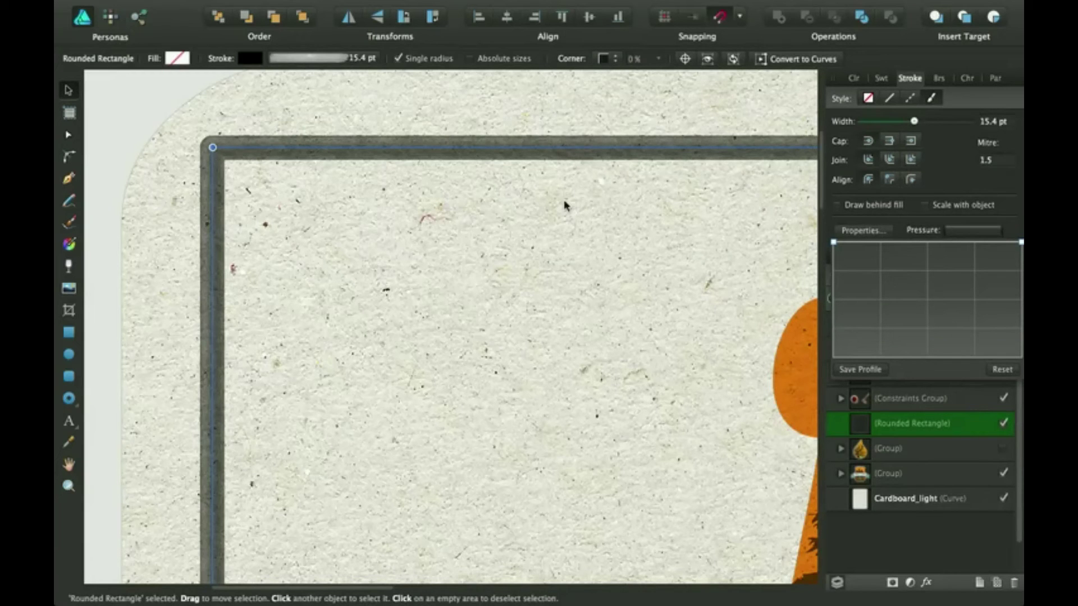
{"action": "key", "text": "super+minus"}
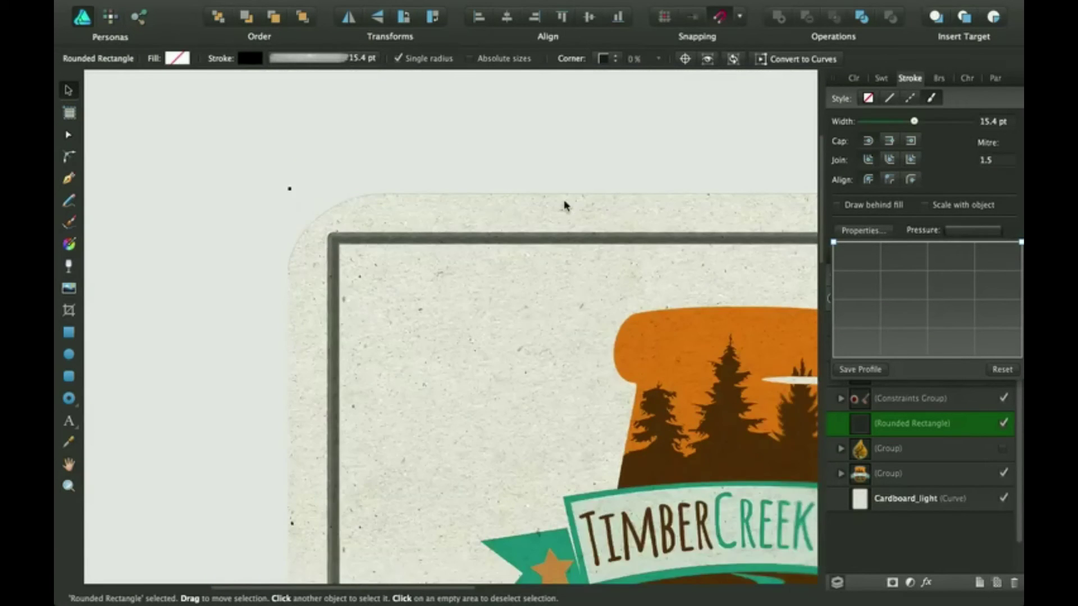
{"action": "key", "text": "super+minus"}
{"action": "key", "text": "super+minus"}
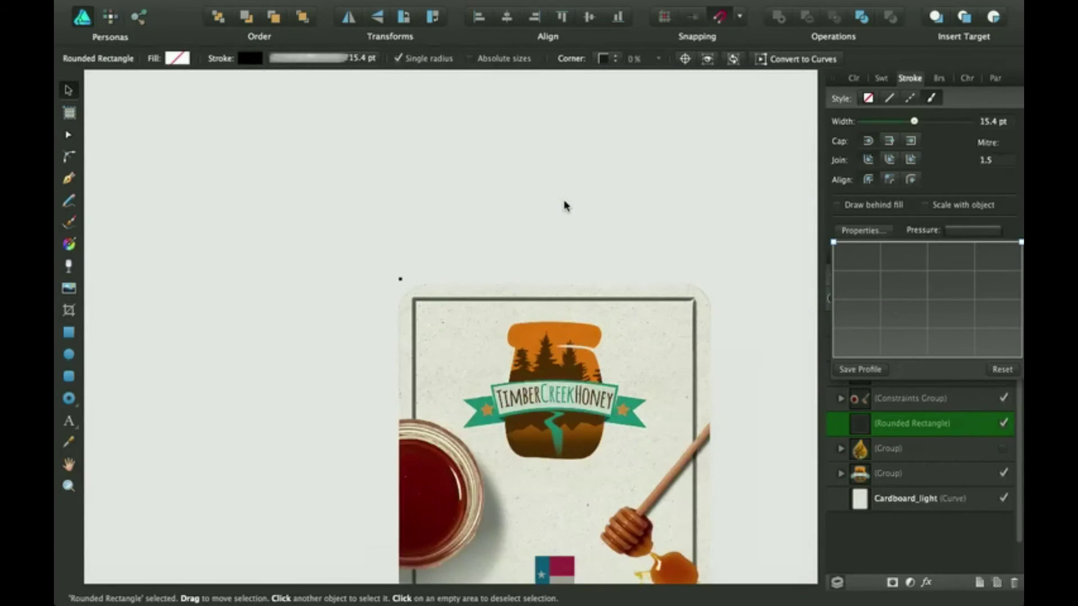
{"action": "scroll", "coordinate": [565, 206], "scroll_direction": "down", "scroll_amount": 5}
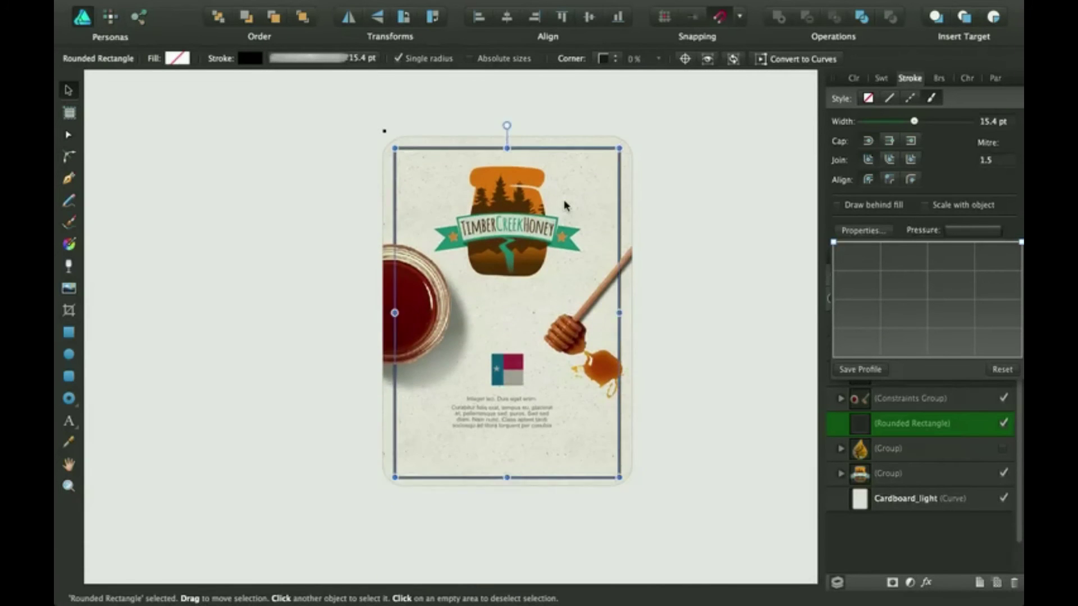
{"action": "scroll", "coordinate": [566, 206], "scroll_direction": "right", "scroll_amount": 1}
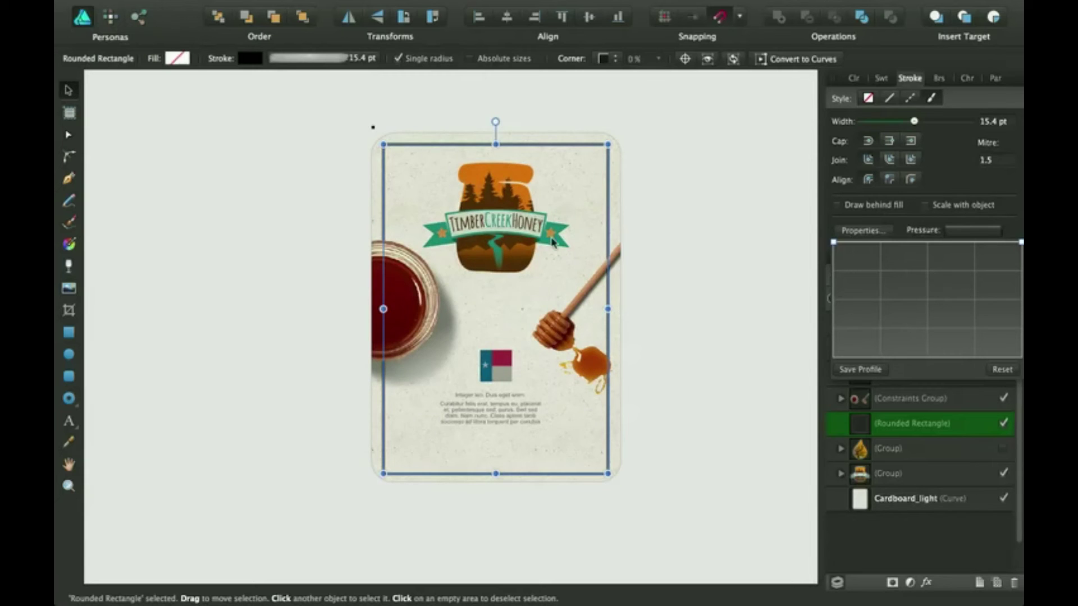
{"action": "key", "text": "super+plus"}
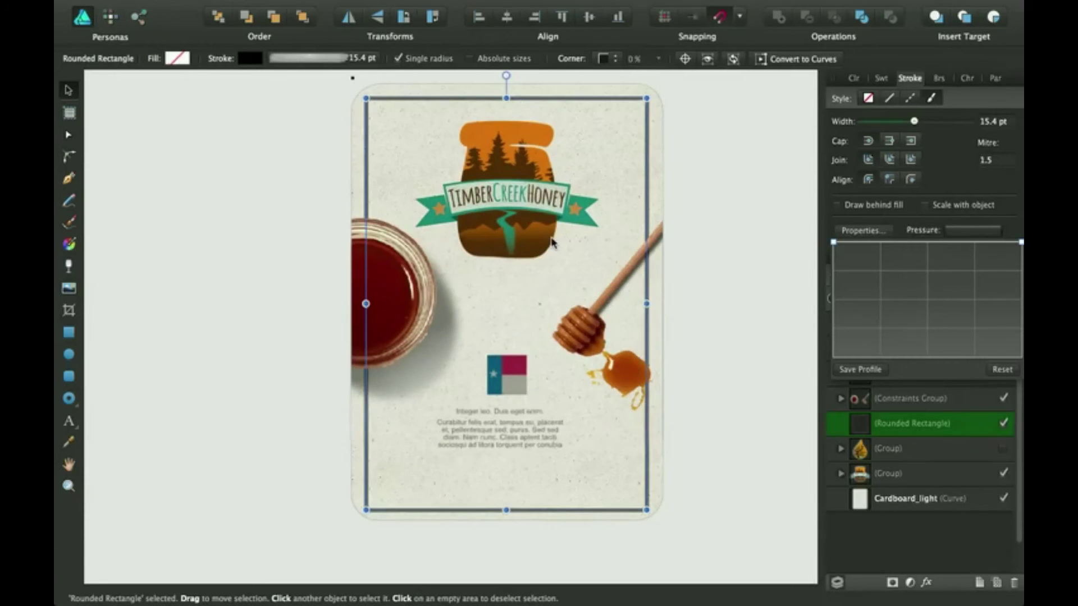
{"action": "scroll", "coordinate": [550, 243], "scroll_direction": "up", "scroll_amount": 1}
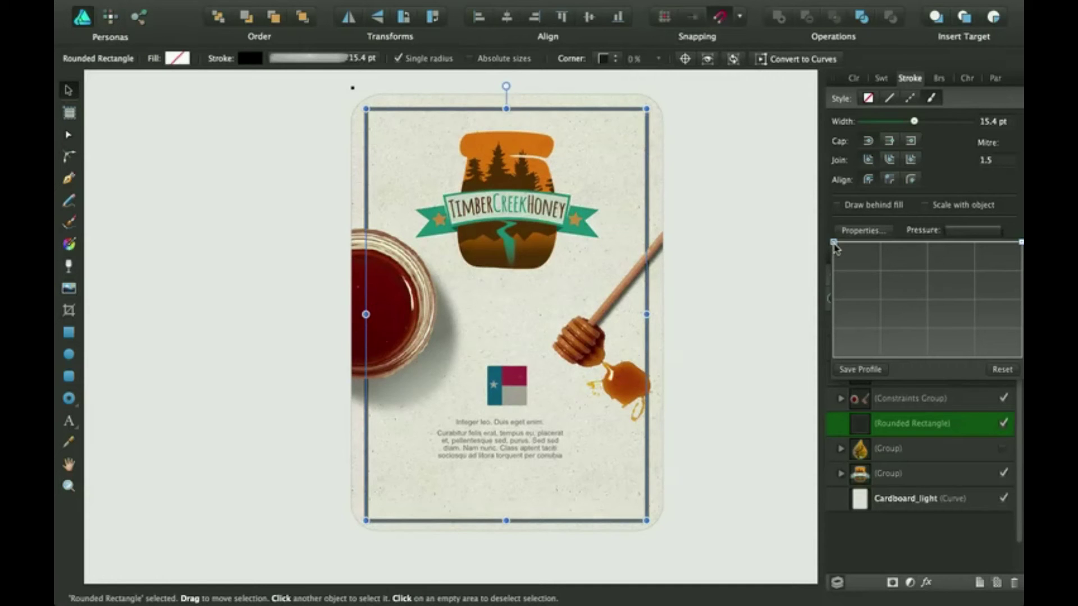
- Shape the border's pressure curve into a flat full-width top dropping steeply at both ends, then deselect
{"action": "left_click_drag", "start_coordinate": [834, 243], "coordinate": [831, 281]}
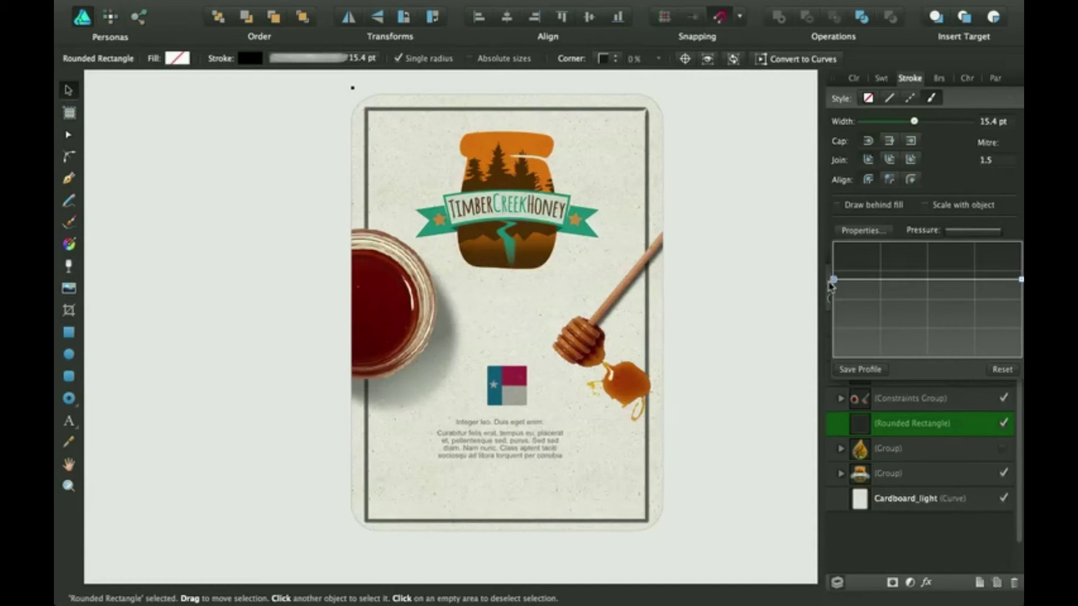
{"action": "left_click", "coordinate": [933, 279]}
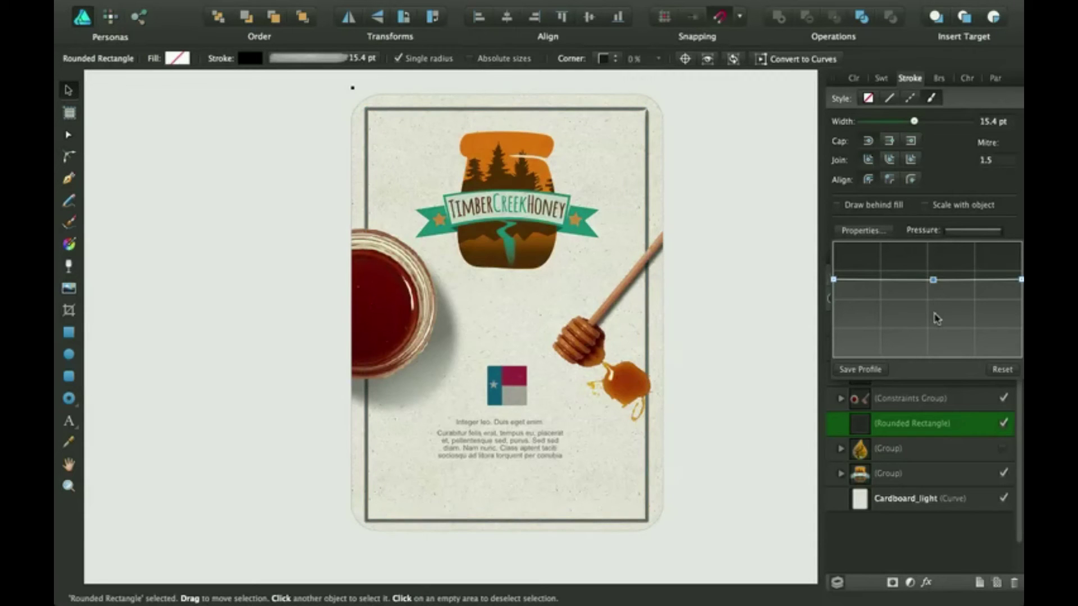
{"action": "left_click_drag", "start_coordinate": [935, 332], "coordinate": [904, 369]}
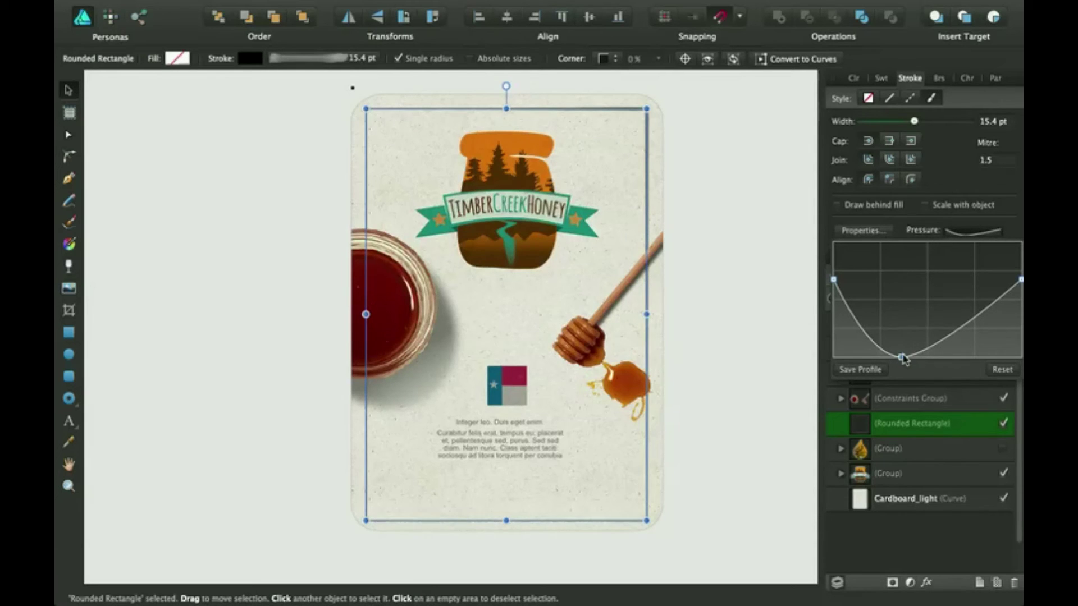
{"action": "left_click_drag", "start_coordinate": [903, 359], "coordinate": [926, 252]}
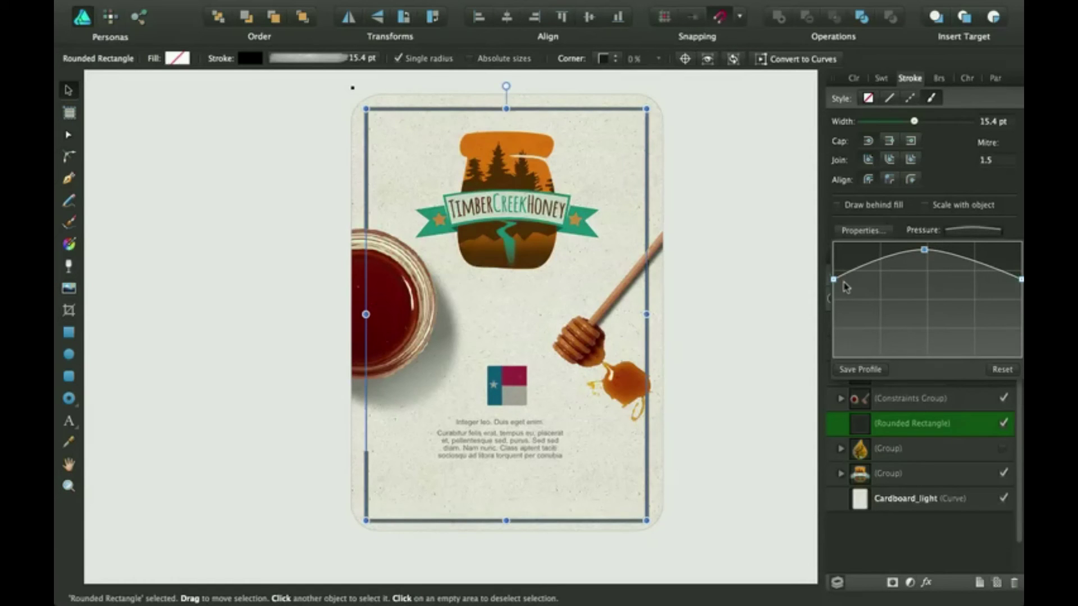
{"action": "left_click_drag", "start_coordinate": [835, 280], "coordinate": [835, 305]}
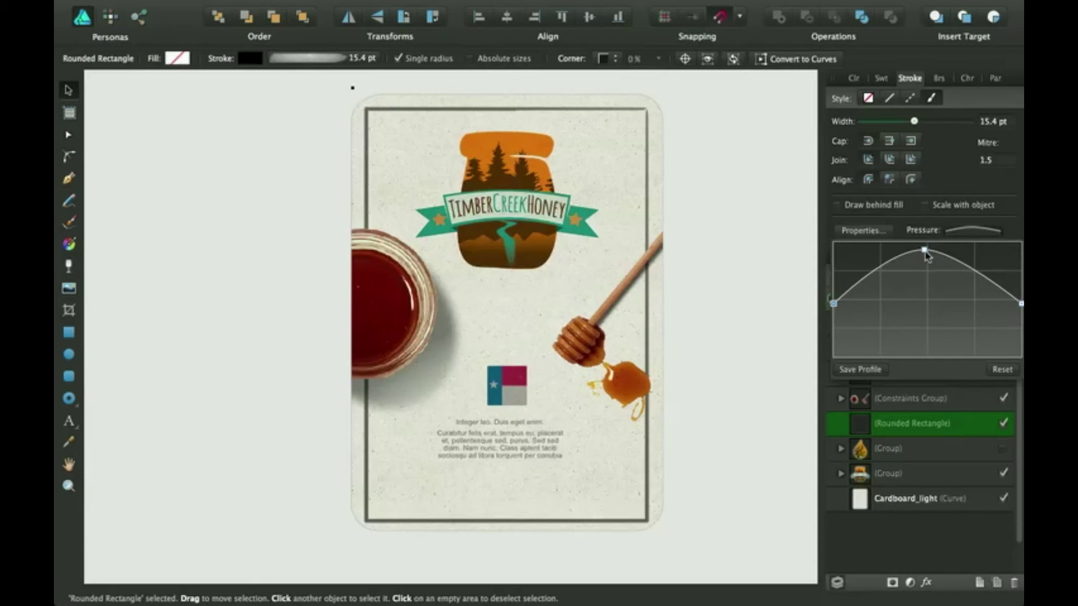
{"action": "left_click", "coordinate": [925, 250]}
{"action": "left_click_drag", "start_coordinate": [925, 250], "coordinate": [972, 243]}
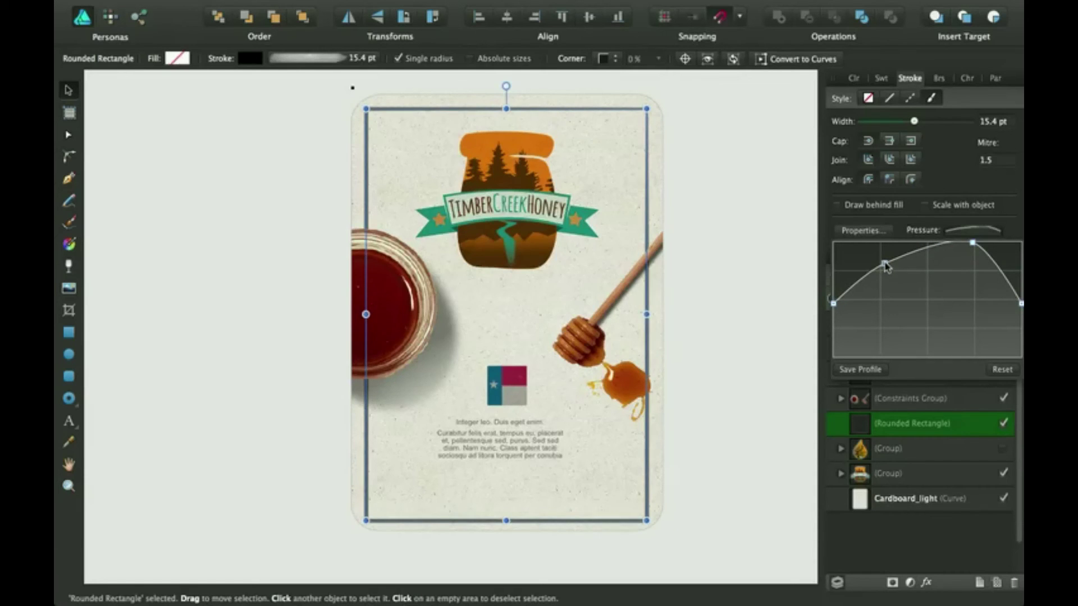
{"action": "left_click_drag", "start_coordinate": [884, 263], "coordinate": [876, 242]}
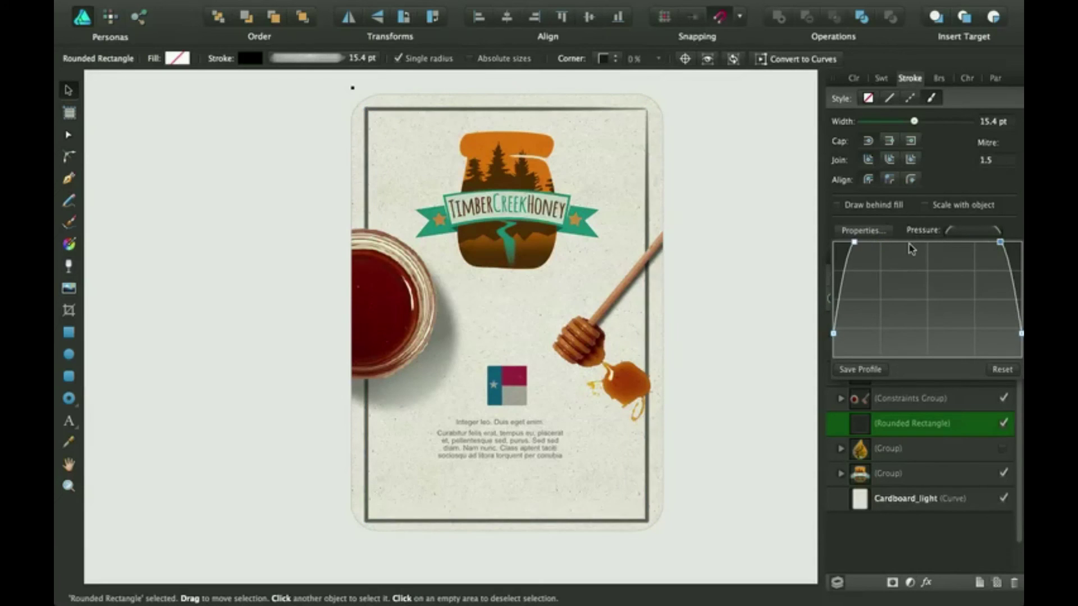
{"action": "left_click", "coordinate": [770, 248]}
{"action": "left_click", "coordinate": [770, 247]}
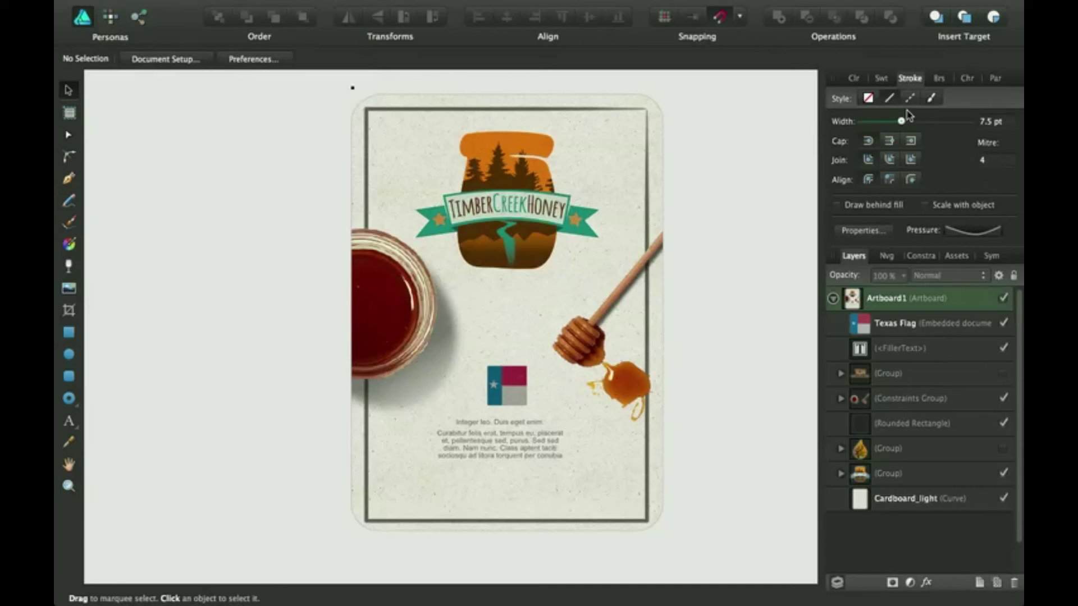
{"action": "left_click", "coordinate": [945, 79]}
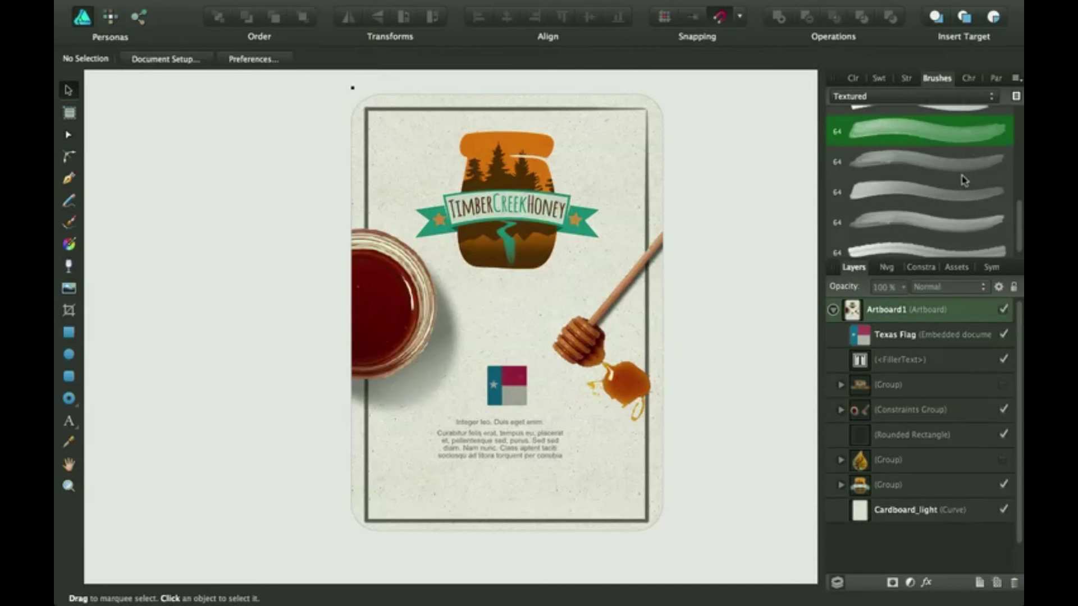
{"action": "scroll", "coordinate": [962, 179], "scroll_direction": "up", "scroll_amount": 10}
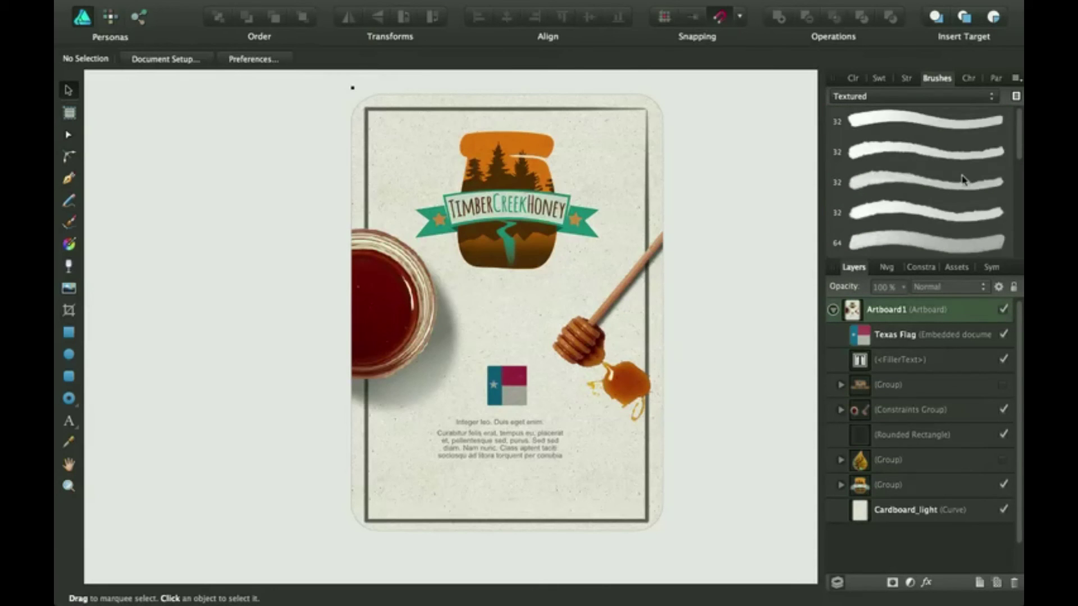
{"action": "scroll", "coordinate": [962, 179], "scroll_direction": "down", "scroll_amount": 5}
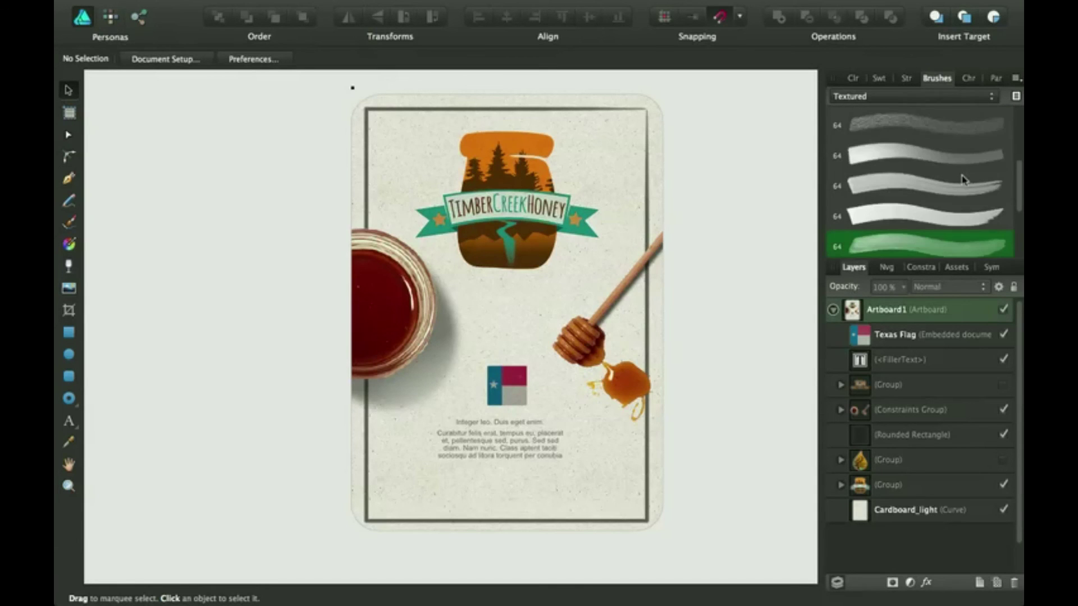
{"action": "left_click", "coordinate": [908, 78]}
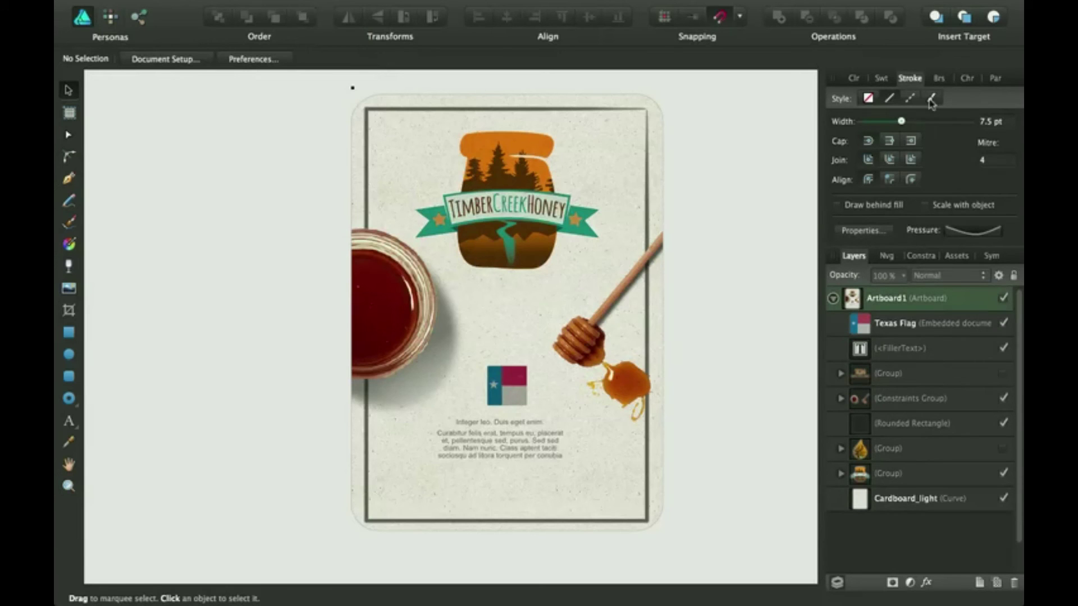
{"action": "left_click", "coordinate": [864, 236]}
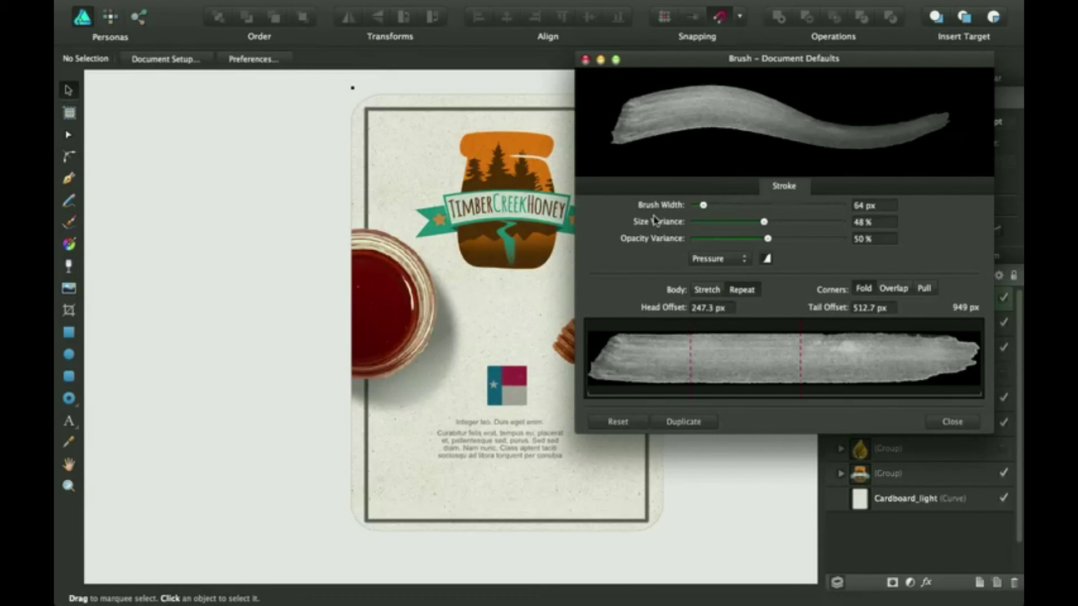
{"action": "left_click", "coordinate": [586, 60]}
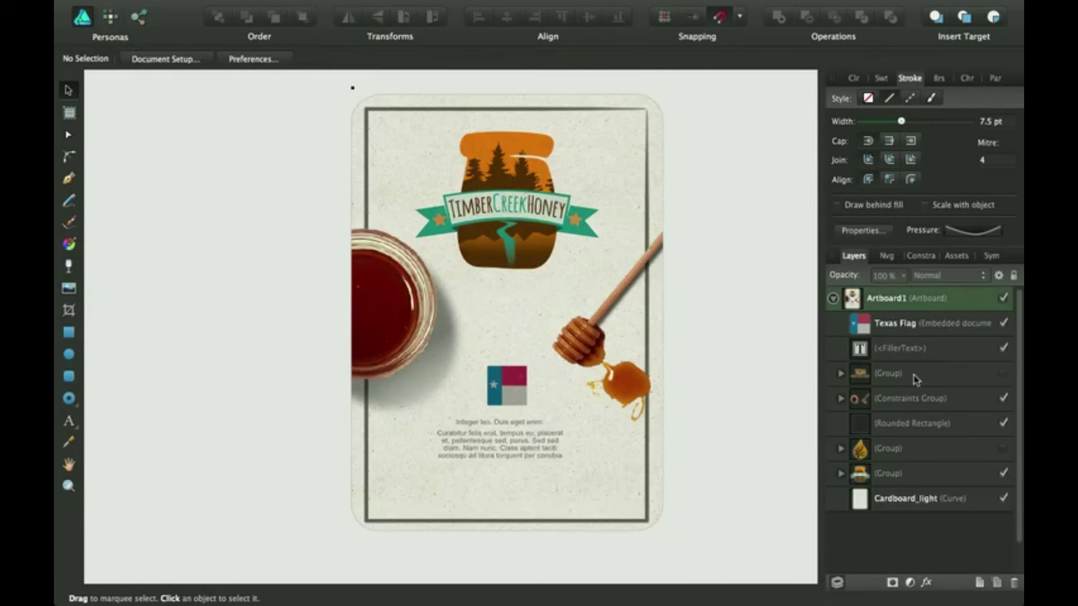
- Give the Rounded Rectangle border a dashed line style with dash pattern 2 2 4 3, then deselect it
{"action": "left_click", "coordinate": [879, 423]}
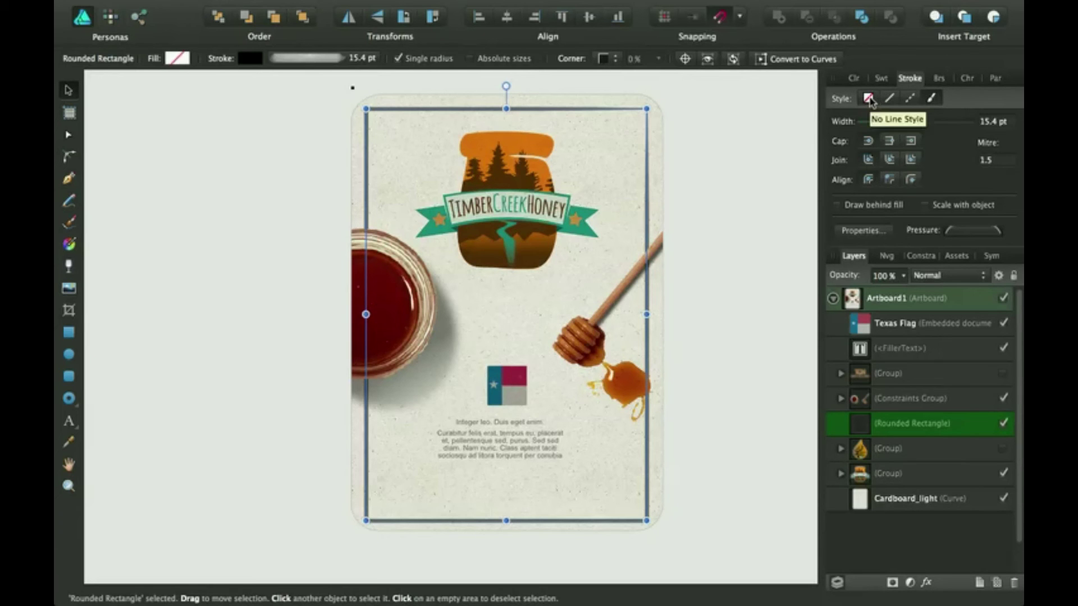
{"action": "left_click", "coordinate": [910, 98]}
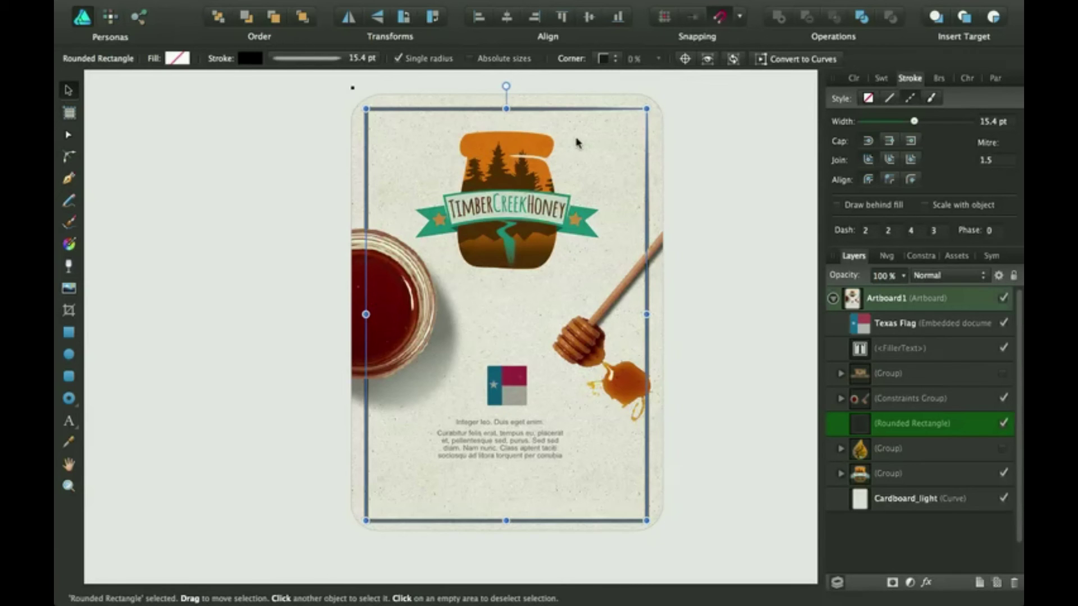
{"action": "left_click", "coordinate": [688, 301]}
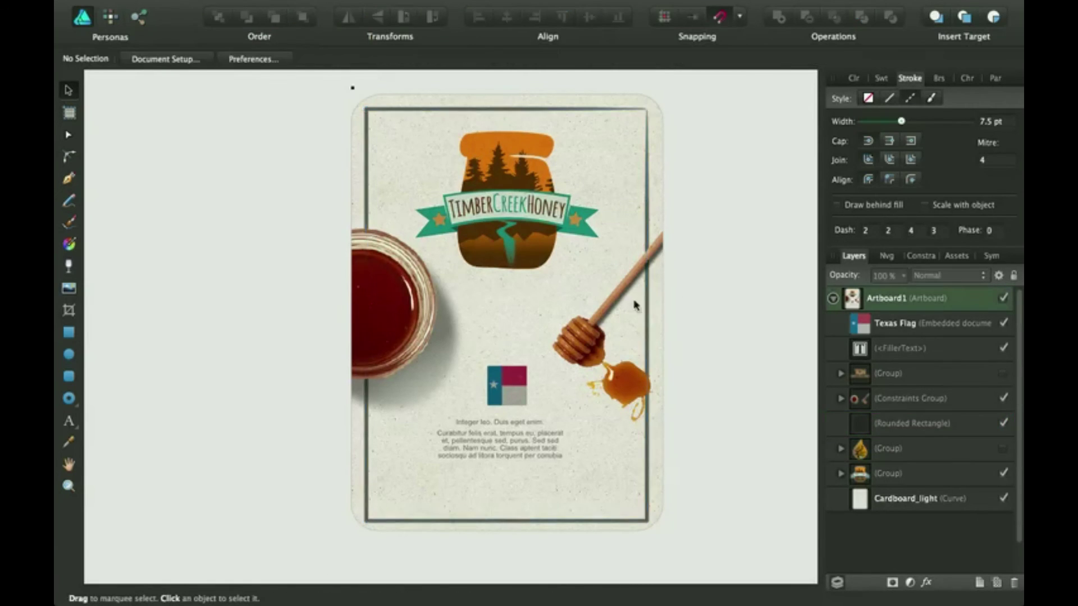
{"action": "scroll", "coordinate": [605, 306], "scroll_direction": "right", "scroll_amount": 3}
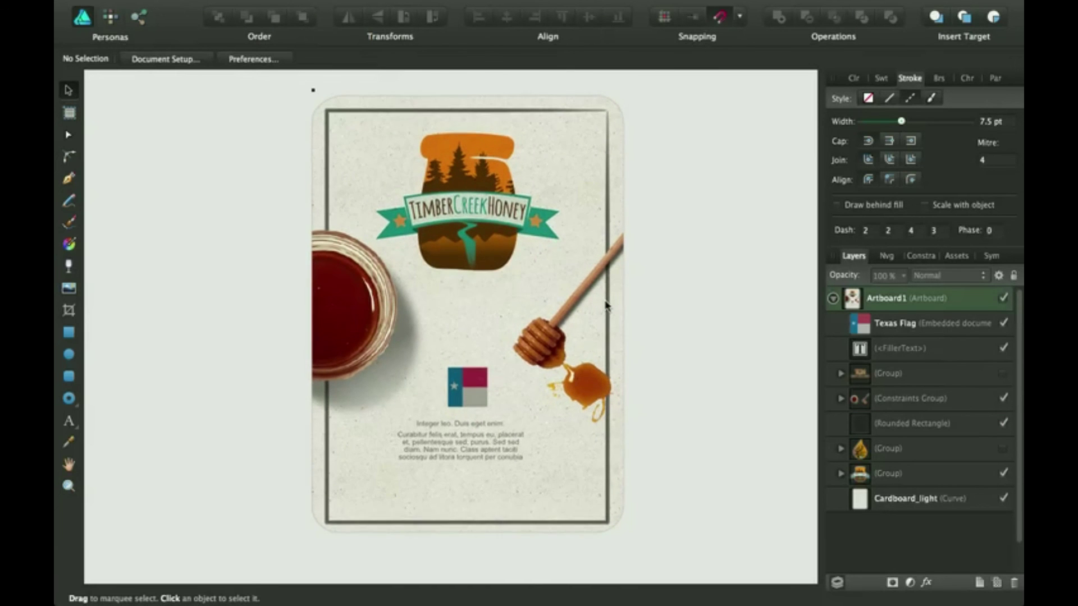